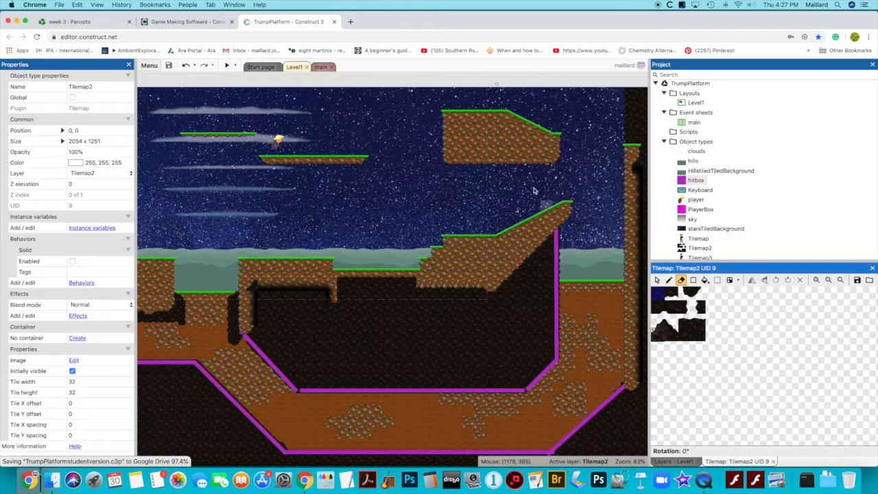
pyautogui.scroll(3, 327, 172)
pyautogui.hscroll(-2, 328, 172)
pyautogui.scroll(-1, 328, 172)
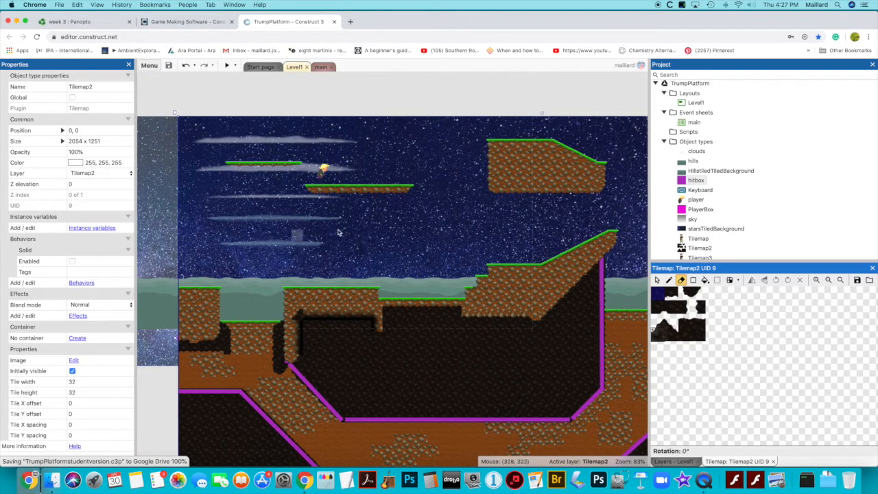
pyautogui.hscroll(8, 384, 219)
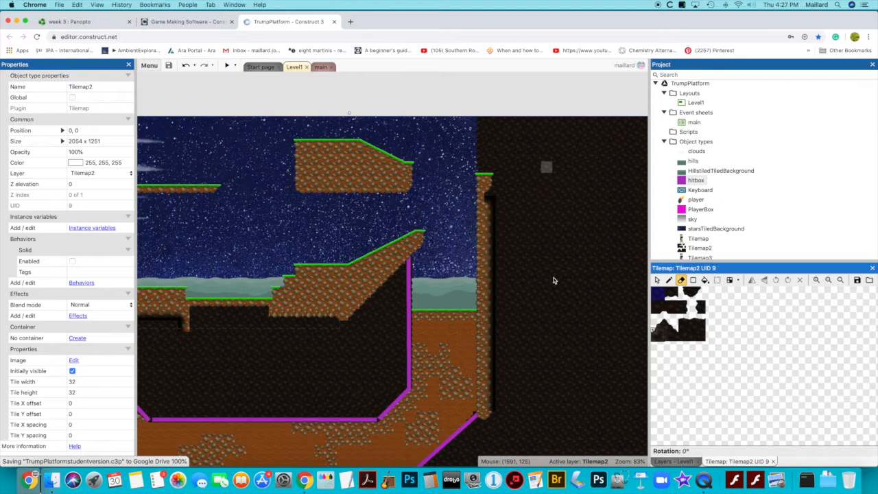
pyautogui.hscroll(-1, 323, 216)
pyautogui.hscroll(-6, 323, 215)
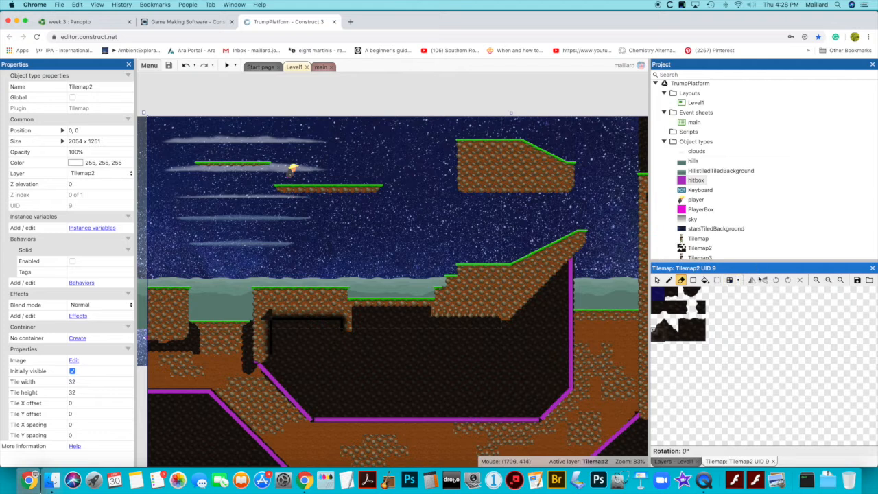
# Lock the Tilemap2 layer and add a new layer at the top of the layer stack named jumpthroughsrtill
pyautogui.click(676, 461)
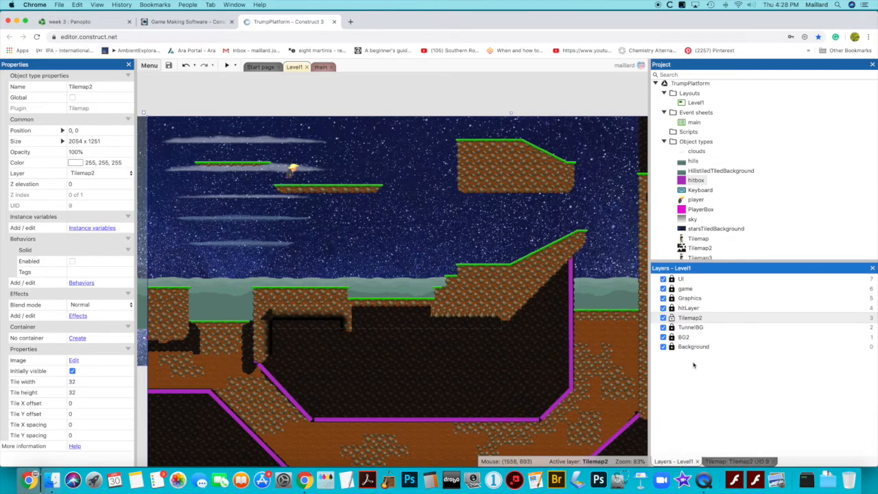
pyautogui.click(672, 319)
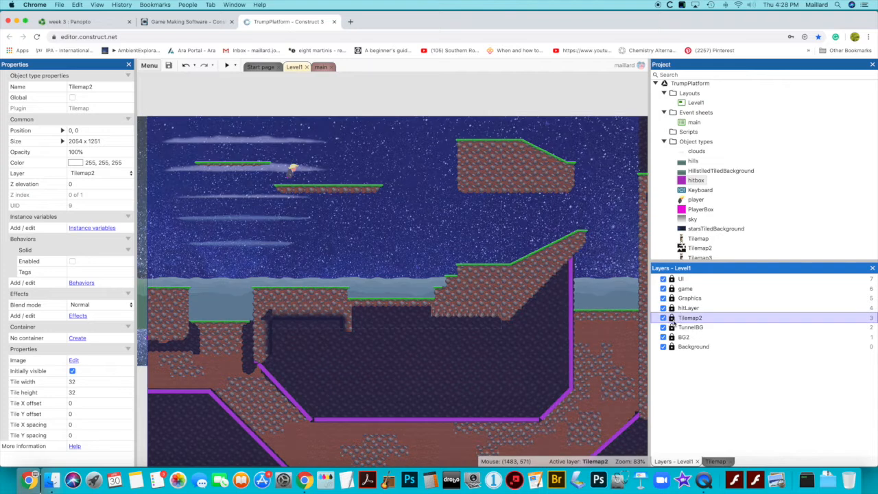
pyautogui.rightClick(672, 363)
pyautogui.click(686, 365)
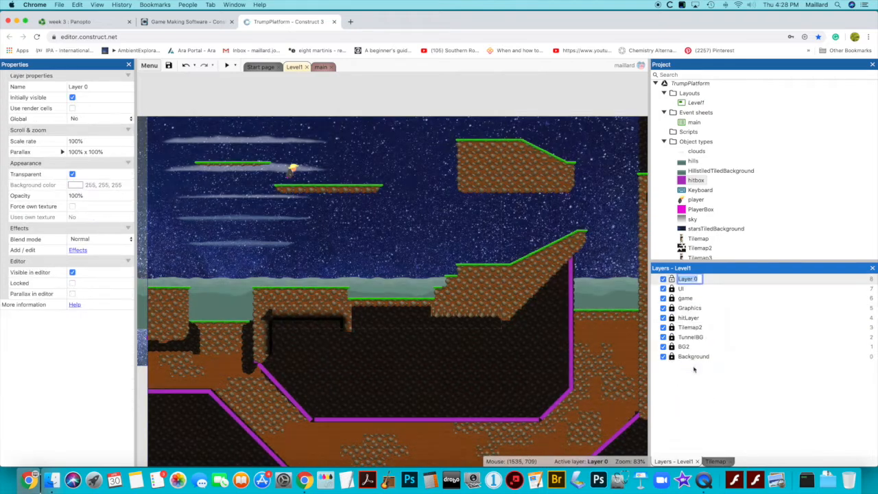
pyautogui.write('j')
pyautogui.press('Return')
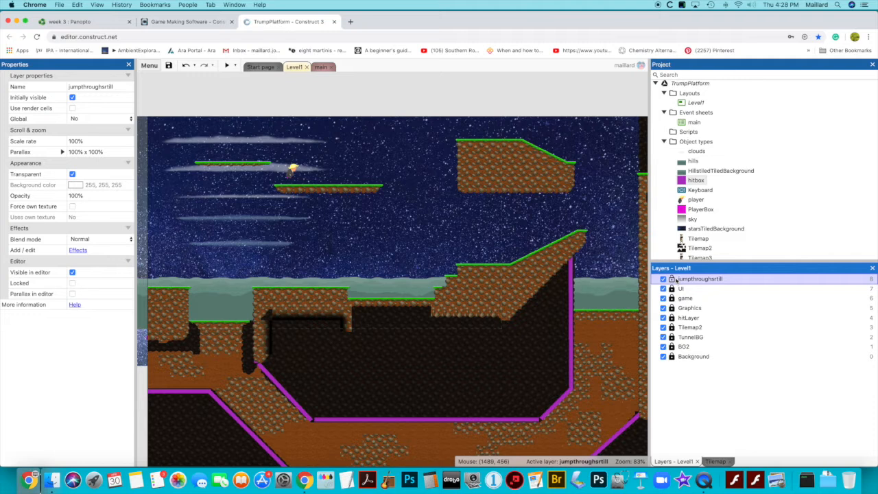
# Move the unlocked jumpthroughsrtill layer directly below hitLayer and bring up the tilemap painting tools
pyautogui.click(672, 279)
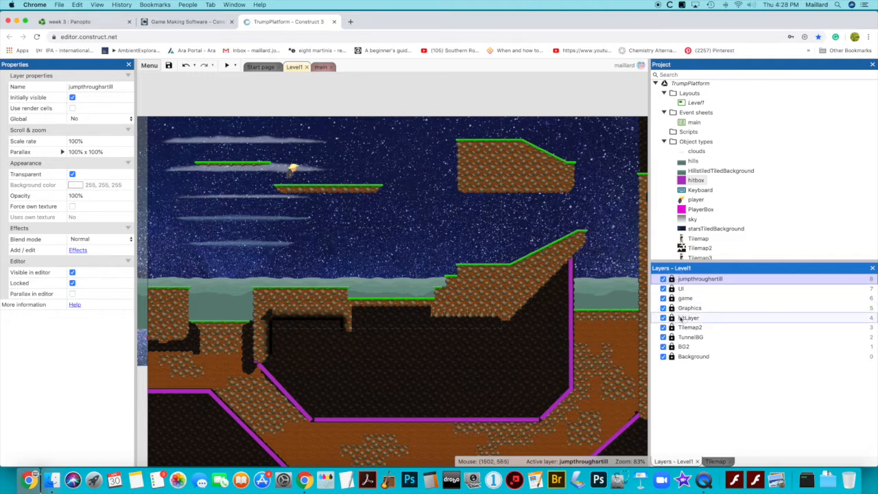
pyautogui.click(672, 279)
pyautogui.moveTo(686, 283); pyautogui.dragTo(694, 321)
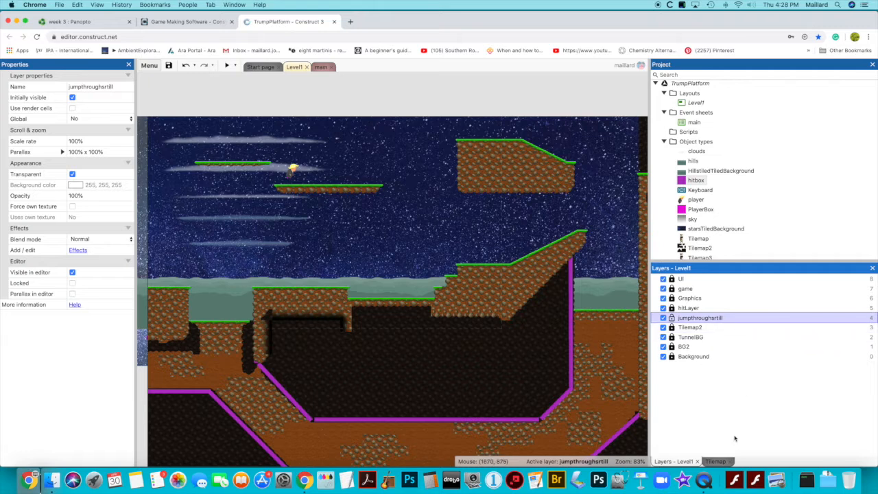
pyautogui.click(717, 461)
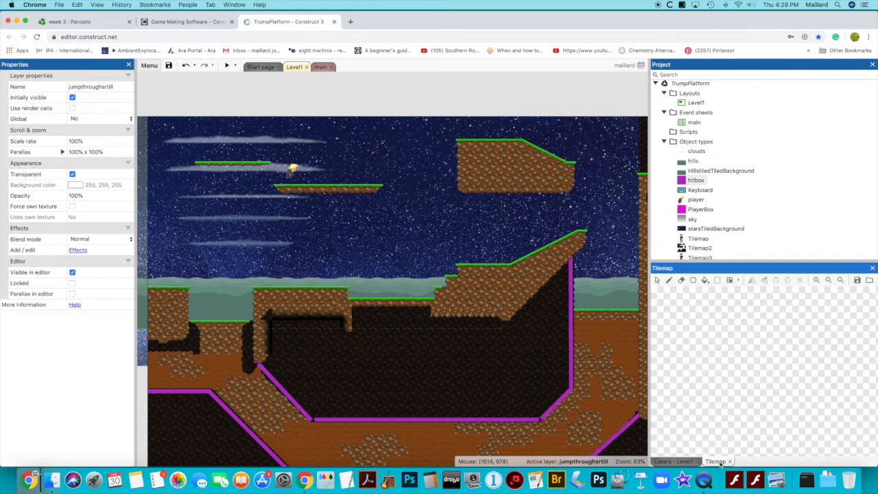
pyautogui.rightClick(387, 254)
pyautogui.click(400, 258)
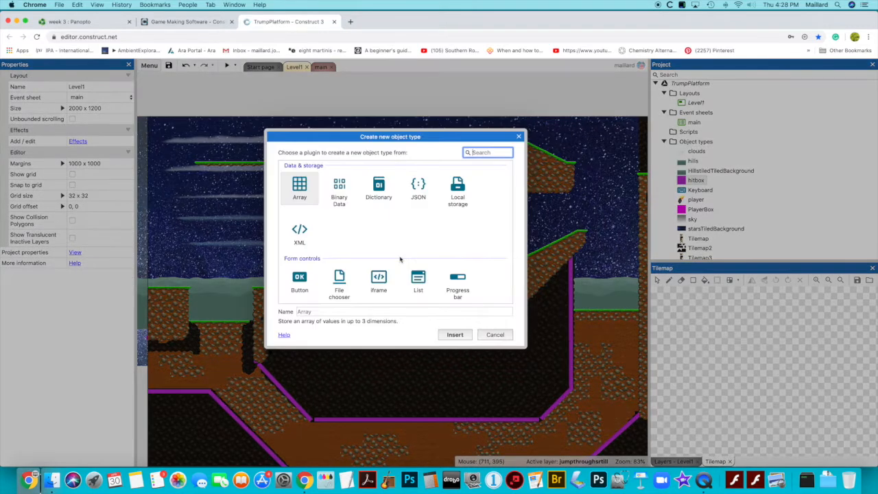
pyautogui.scroll(-4, 411, 232)
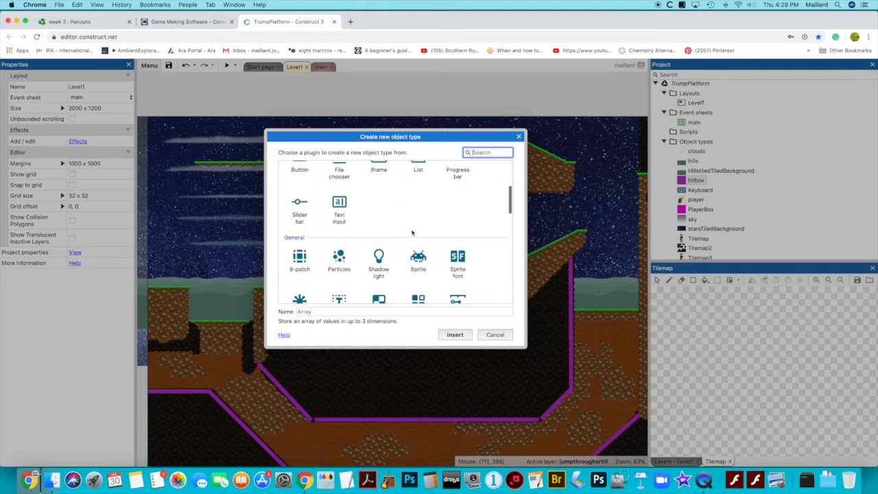
pyautogui.click(423, 254)
pyautogui.doubleClick(425, 253)
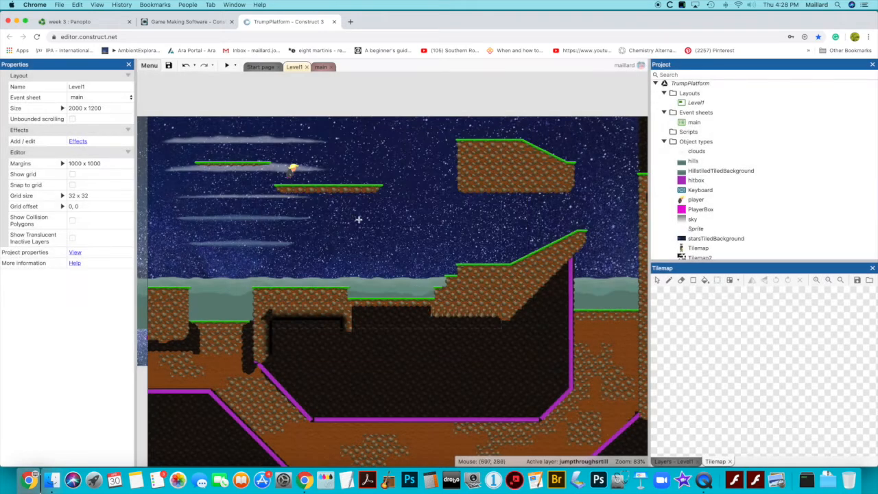
pyautogui.click(408, 273)
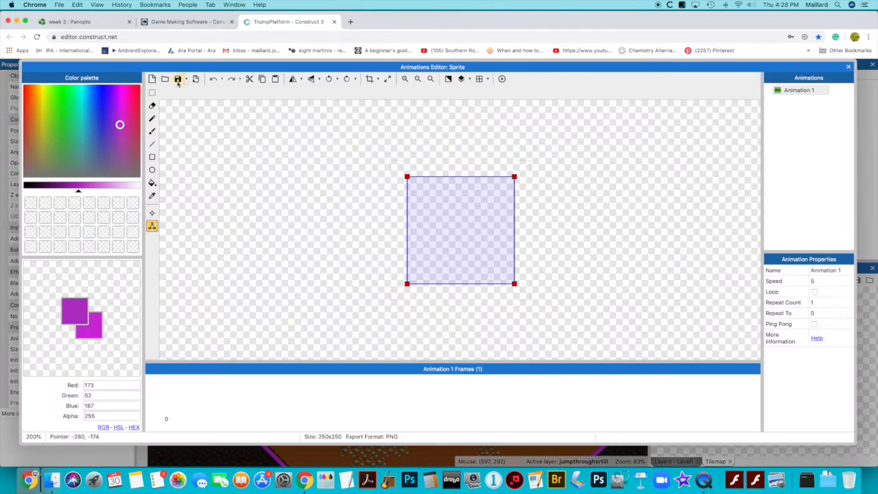
pyautogui.click(849, 67)
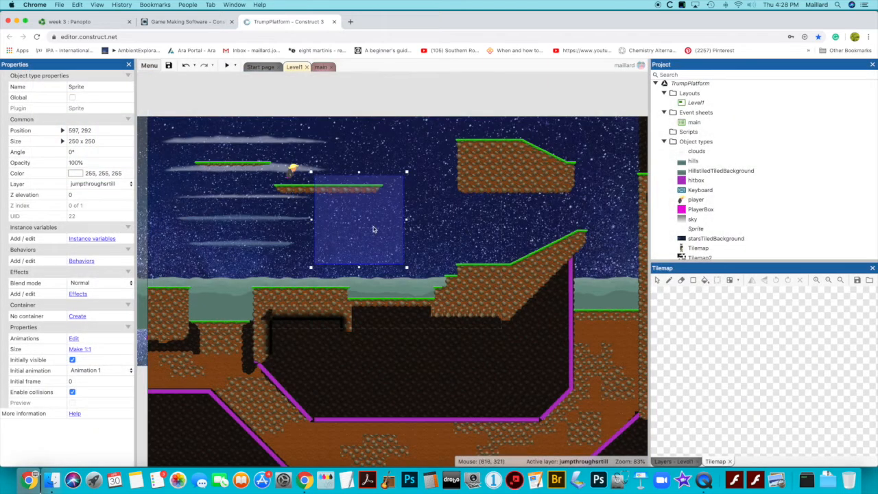
pyautogui.press('Delete')
pyautogui.click(383, 217)
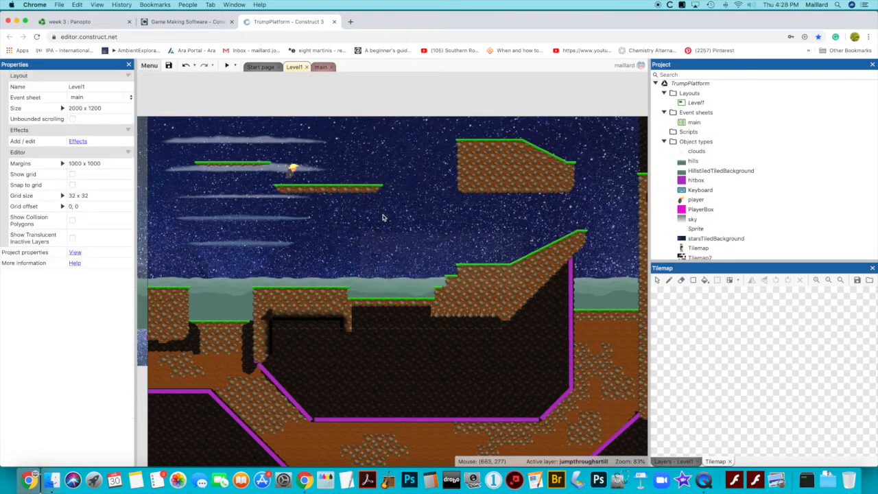
# Insert a new Tilemap object into the Level1 layout on the jumpthroughsrtill layer
pyautogui.rightClick(384, 217)
pyautogui.click(415, 222)
pyautogui.scroll(-3, 393, 249)
pyautogui.scroll(-2, 393, 249)
pyautogui.doubleClick(415, 250)
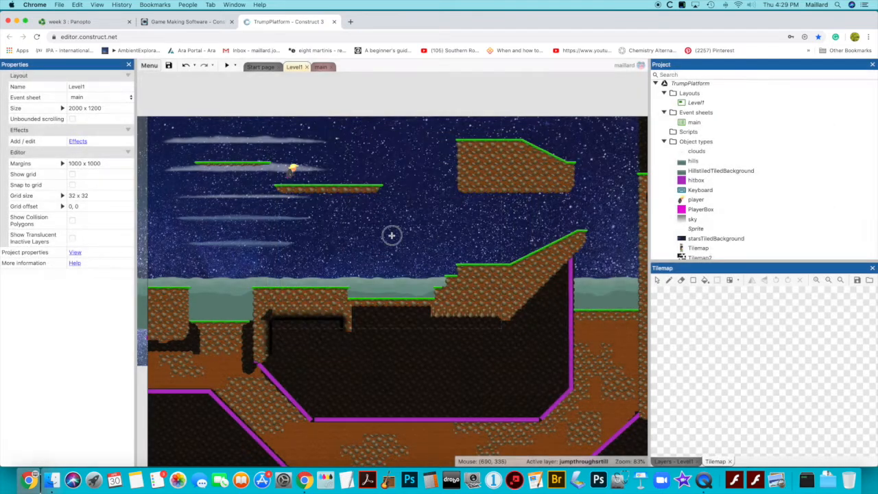
pyautogui.click(392, 236)
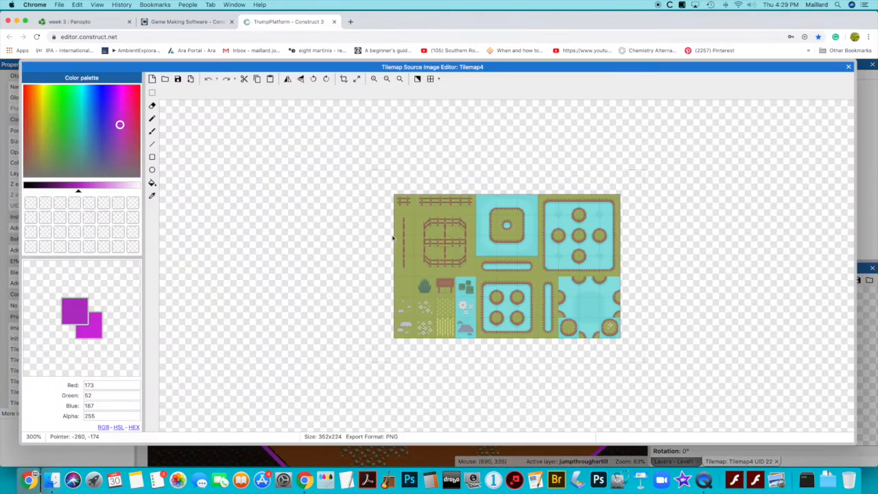
# Load GrassTilemapJumpthru.png as the new tilemap's source image and close the image editor
pyautogui.click(165, 78)
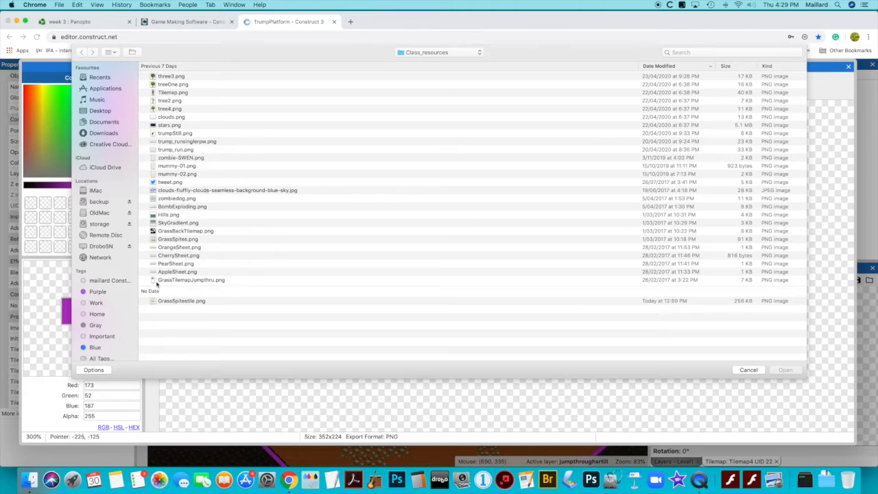
pyautogui.doubleClick(187, 280)
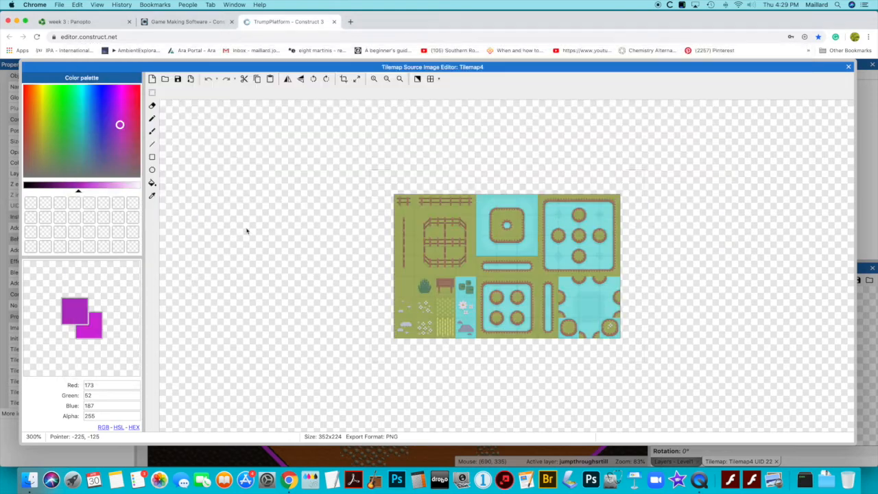
pyautogui.click(848, 68)
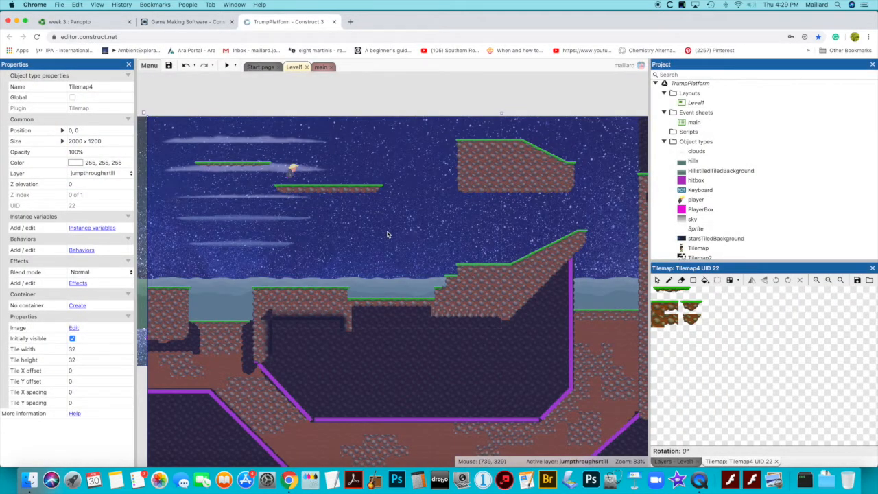
# Paint a thin platform with the three-tile grass strip in the sky just above the stepped grassy slope
pyautogui.hscroll(-3, 212, 164)
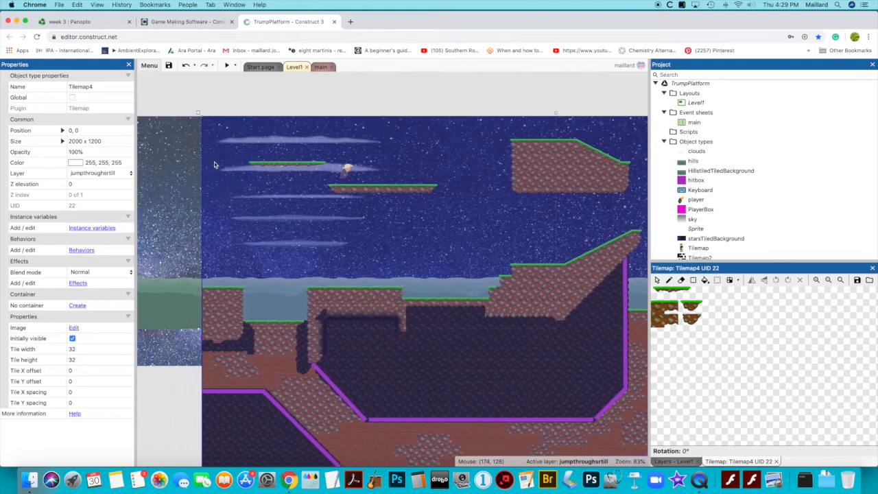
pyautogui.scroll(-3, 214, 165)
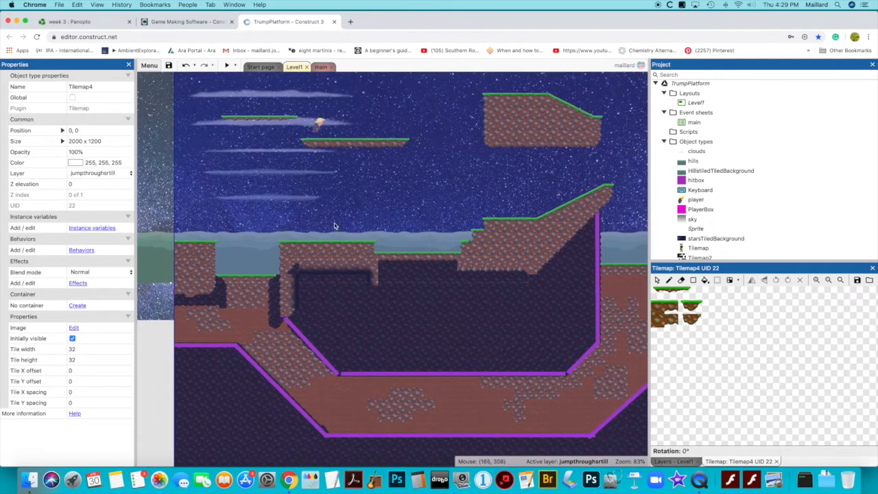
pyautogui.click(668, 281)
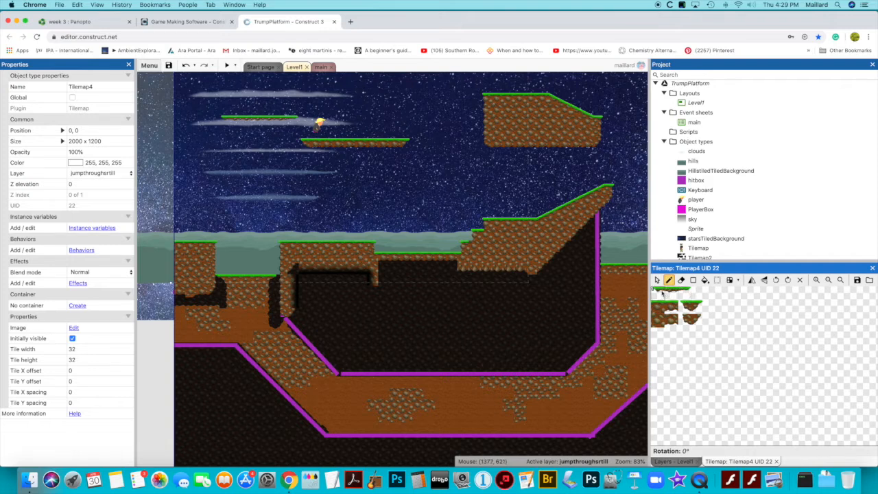
pyautogui.moveTo(662, 294); pyautogui.dragTo(684, 292)
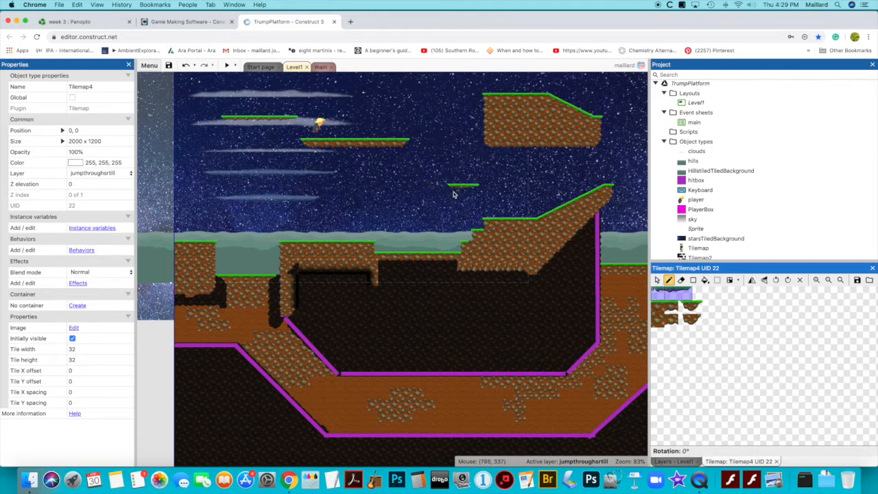
pyautogui.click(454, 192)
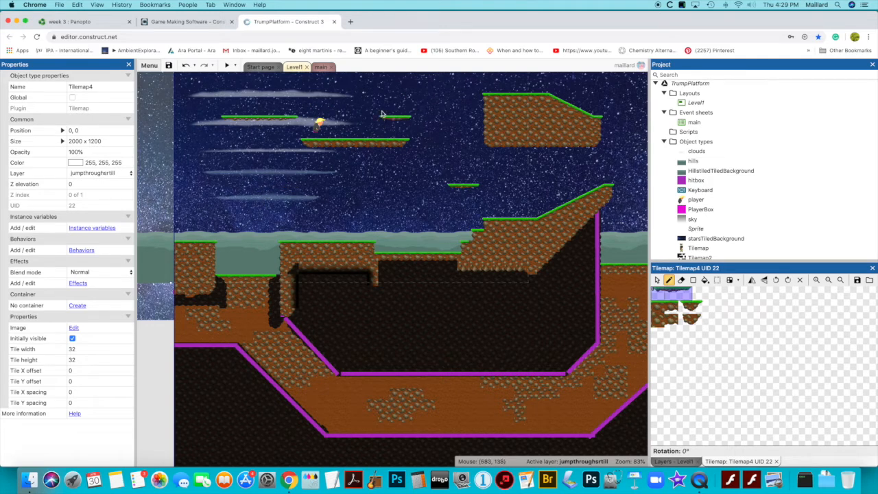
# Paint a four-tile-wide body of a thicker grass-topped platform in the dark area beyond the level's right wall, using one uniform tile
pyautogui.hscroll(15, 406, 137)
pyautogui.hscroll(-6, 410, 140)
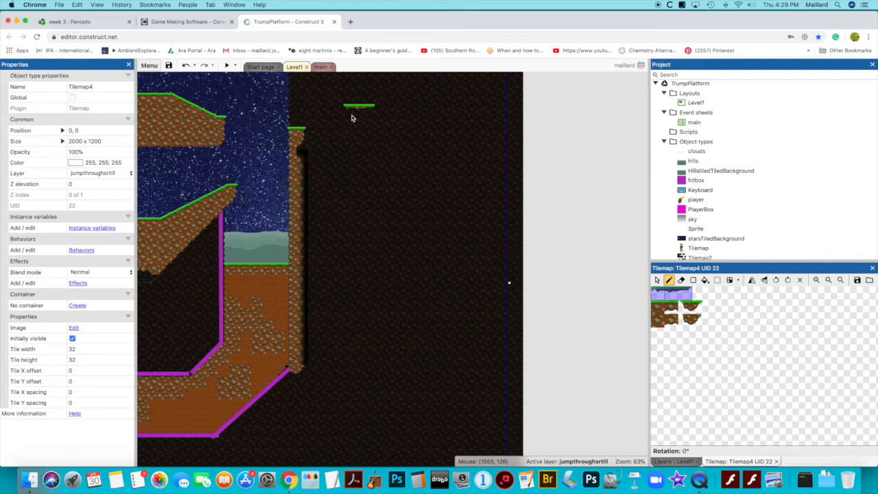
pyautogui.moveTo(673, 307); pyautogui.dragTo(653, 305)
pyautogui.click(379, 155)
pyautogui.moveTo(378, 155); pyautogui.dragTo(434, 157)
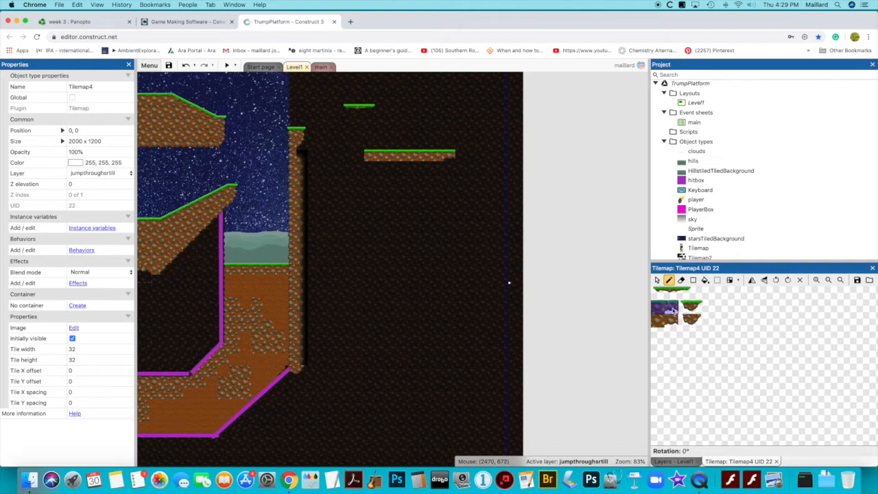
pyautogui.click(673, 311)
pyautogui.moveTo(402, 158); pyautogui.dragTo(371, 156)
# Finish the thicker platform by painting a tapered grass end tile at its right and left ends
pyautogui.click(702, 308)
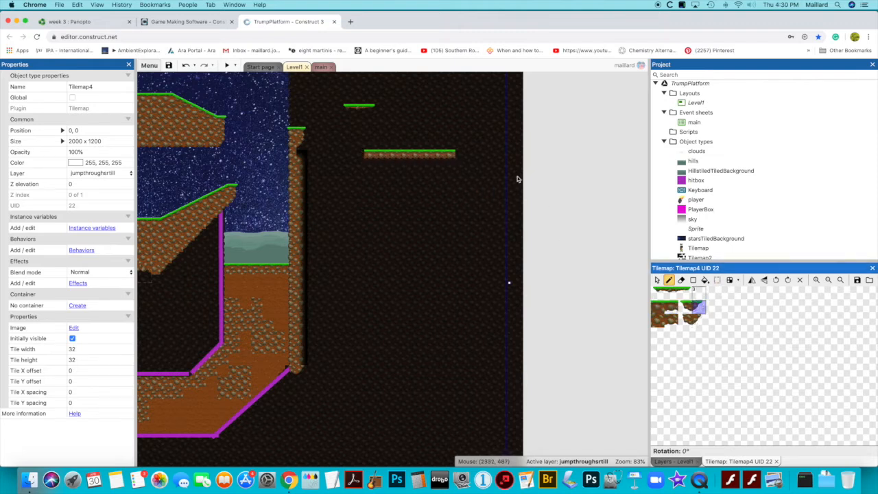
pyautogui.click(460, 155)
pyautogui.click(686, 307)
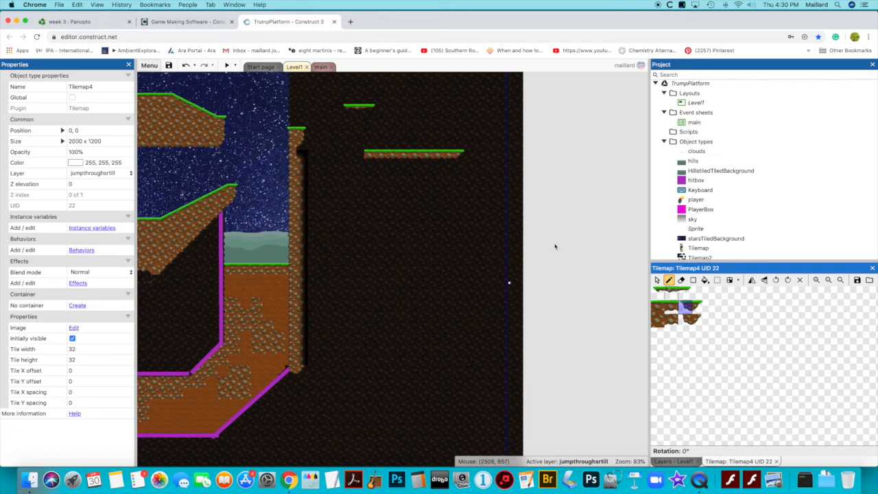
pyautogui.click(359, 154)
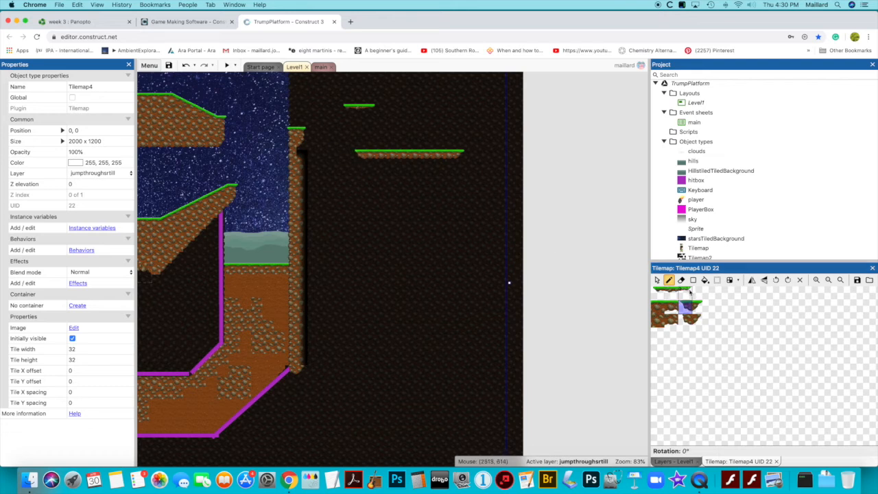
# Paint a thin three-tile platform below the long one, plus a column of small two-tile grass platforms and one to its left
pyautogui.moveTo(690, 291); pyautogui.dragTo(653, 292)
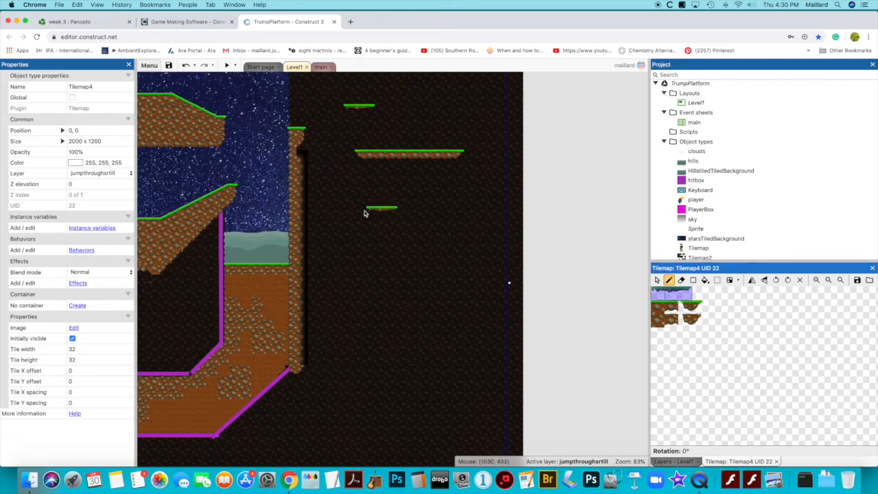
pyautogui.click(358, 206)
pyautogui.click(689, 306)
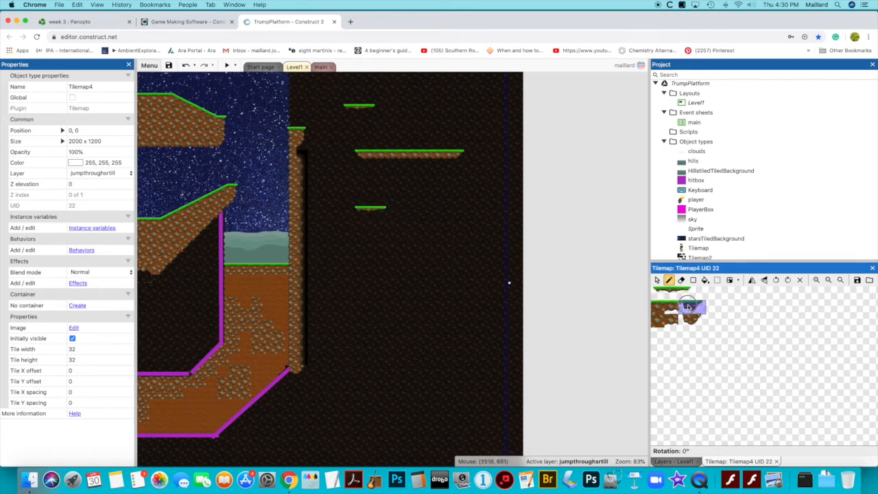
pyautogui.click(423, 238)
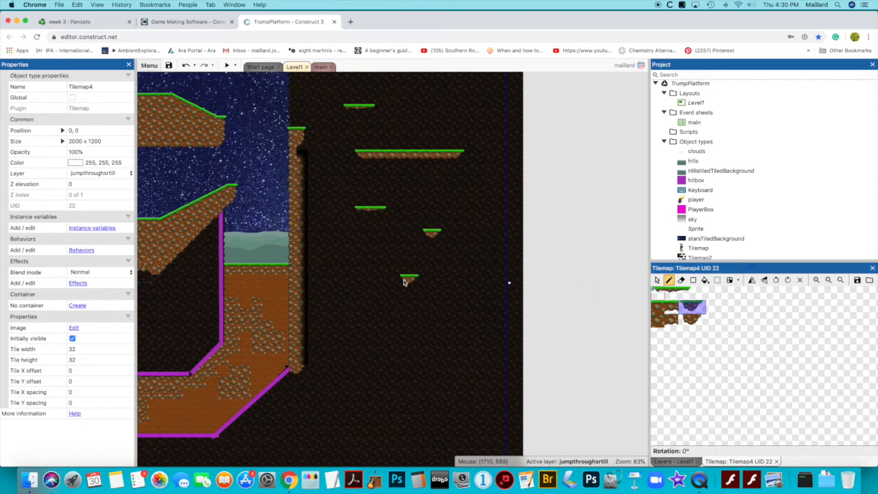
pyautogui.click(428, 258)
pyautogui.click(430, 281)
pyautogui.click(432, 302)
pyautogui.click(432, 346)
pyautogui.click(384, 280)
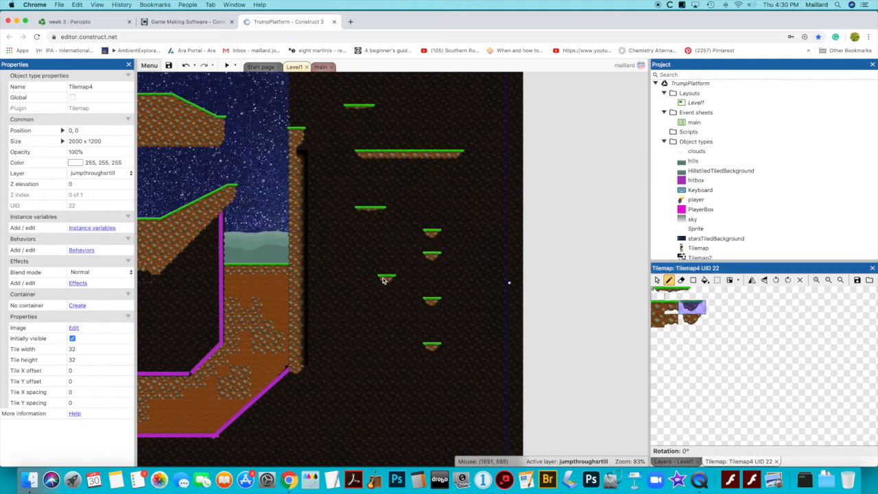
# Paint three small two-tile grass platforms as climbing steps near the level's left edge, between the ground and the upper thin platform
pyautogui.hscroll(-10, 383, 280)
pyautogui.scroll(3, 384, 280)
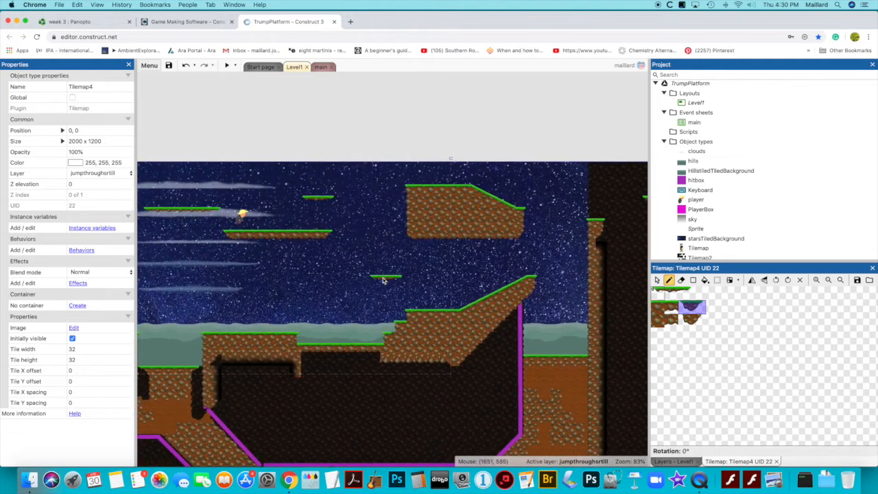
pyautogui.hscroll(-8, 383, 279)
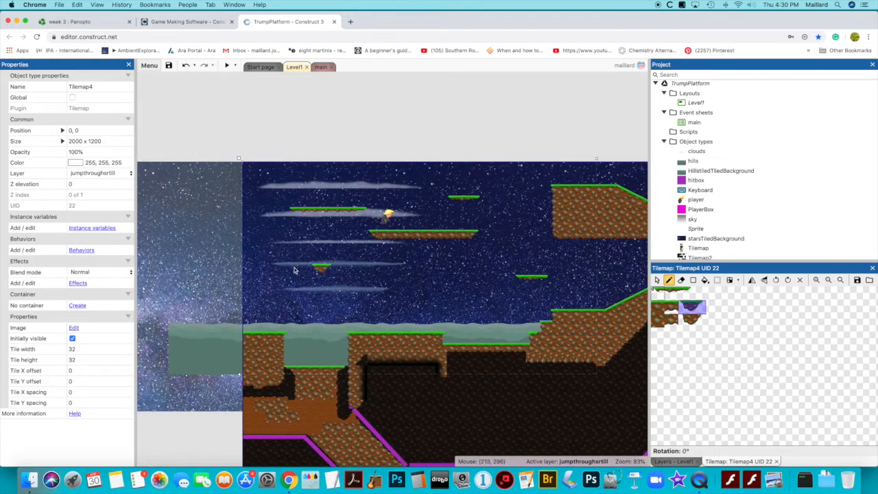
pyautogui.click(284, 302)
pyautogui.click(287, 267)
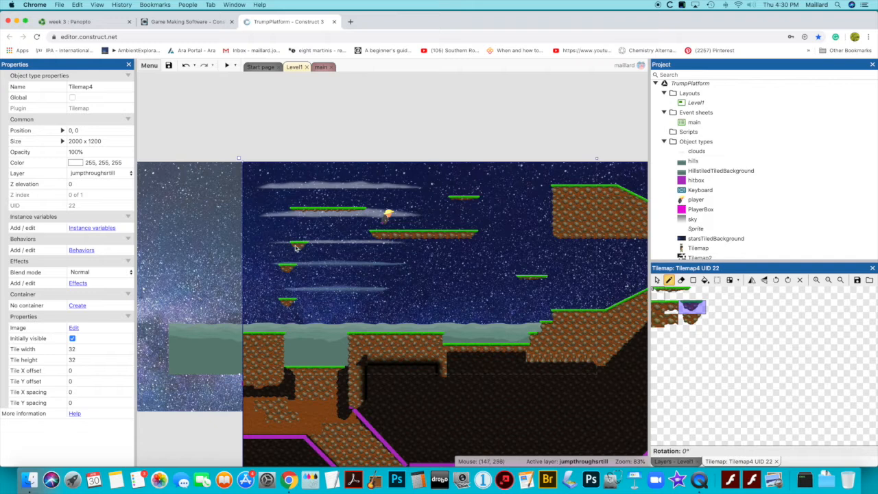
pyautogui.click(298, 241)
pyautogui.scroll(-4, 298, 242)
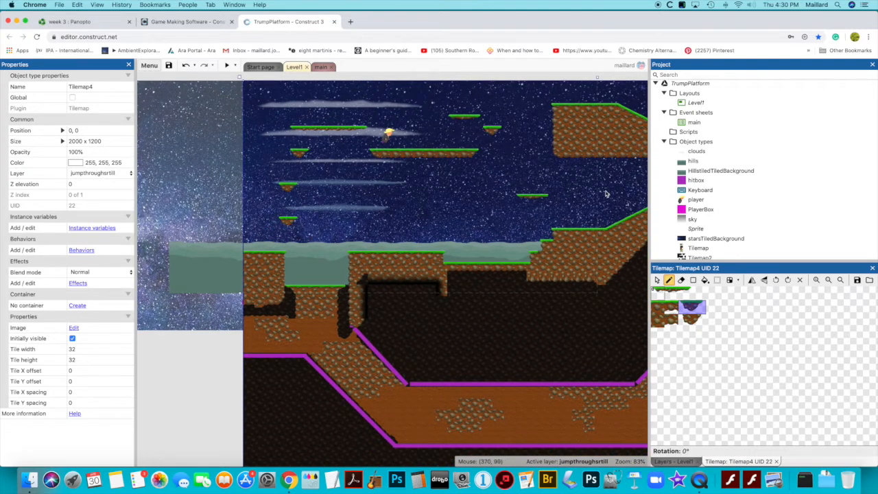
# Stop tile drawing and add the Jump-thru behavior to Tilemap4
pyautogui.click(656, 280)
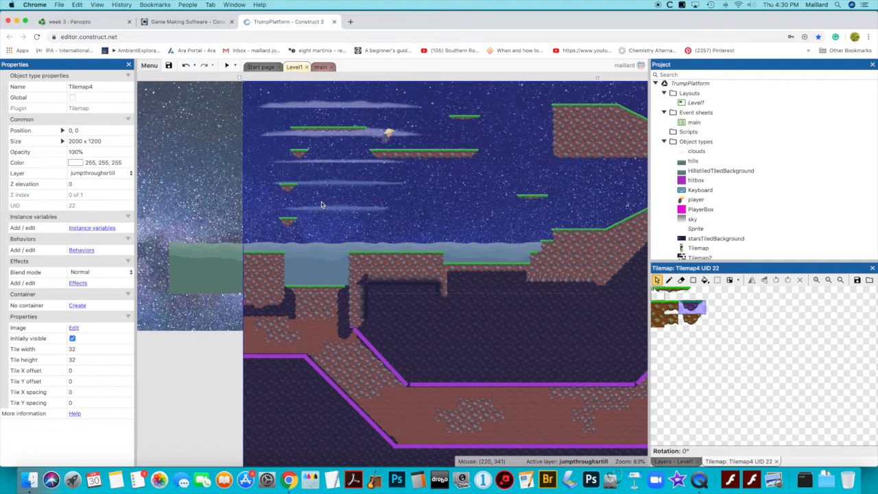
pyautogui.click(81, 251)
pyautogui.click(413, 345)
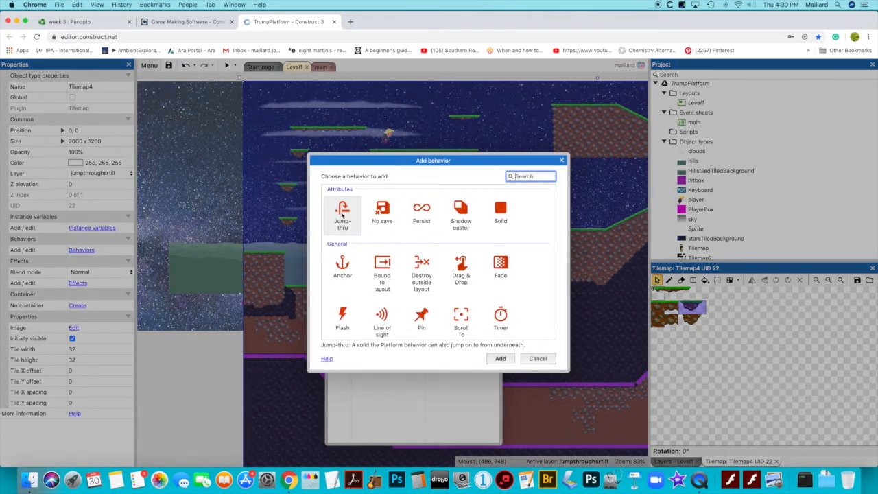
pyautogui.doubleClick(341, 215)
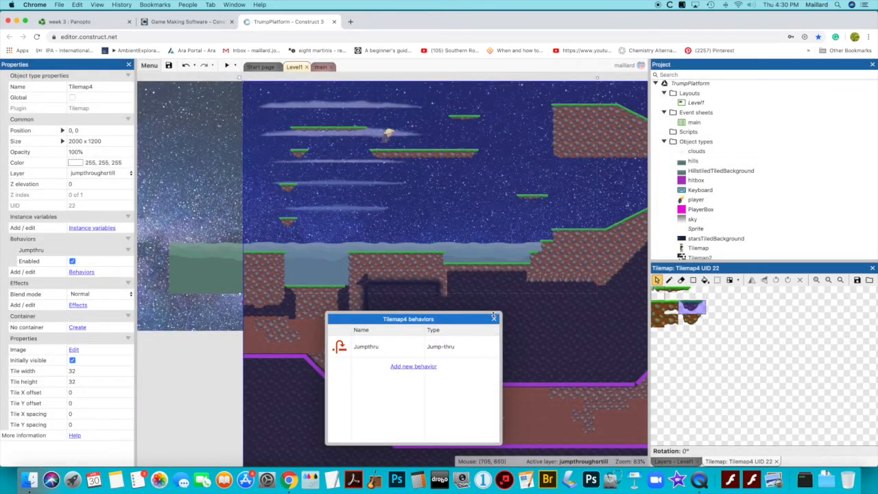
pyautogui.click(495, 318)
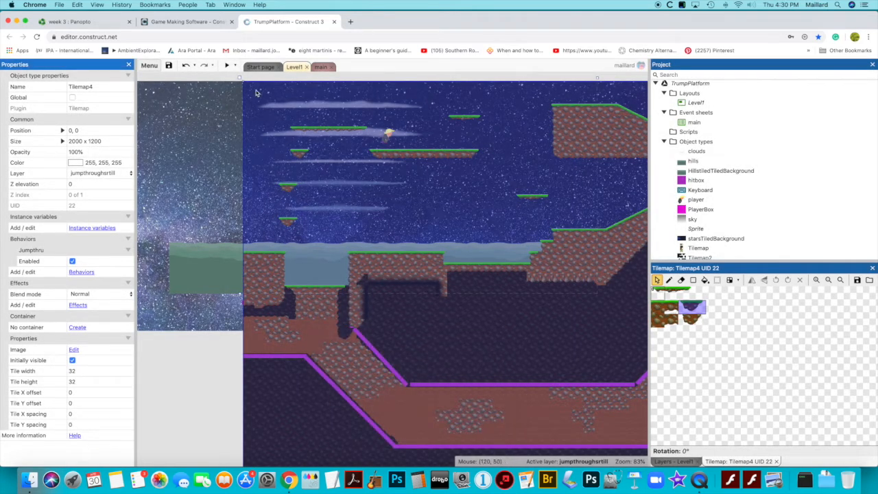
# Preview the level in an enlarged window and jump the player onto the thin platforms above the long starting platform
pyautogui.click(226, 66)
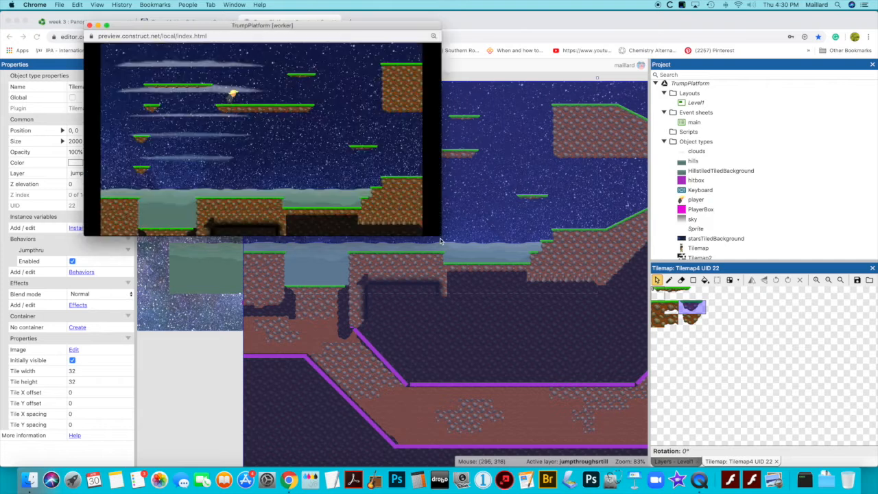
pyautogui.moveTo(439, 236); pyautogui.dragTo(683, 436)
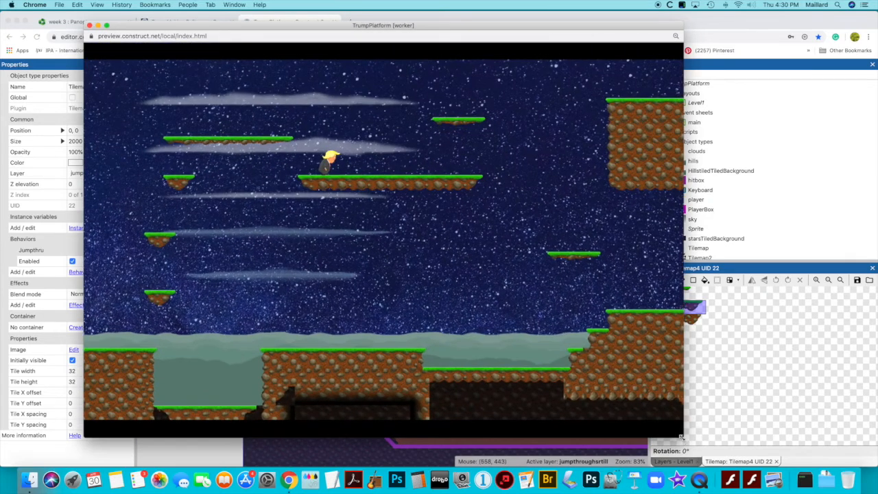
pyautogui.press('Right')
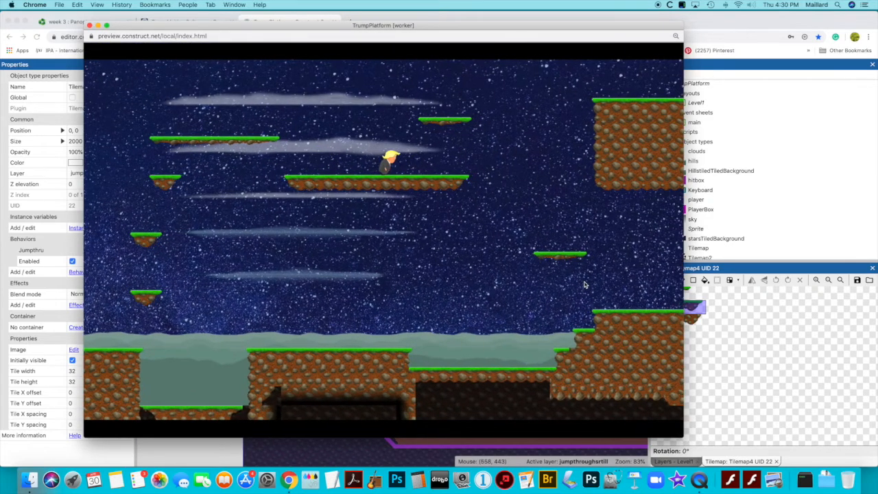
pyautogui.press('Up')
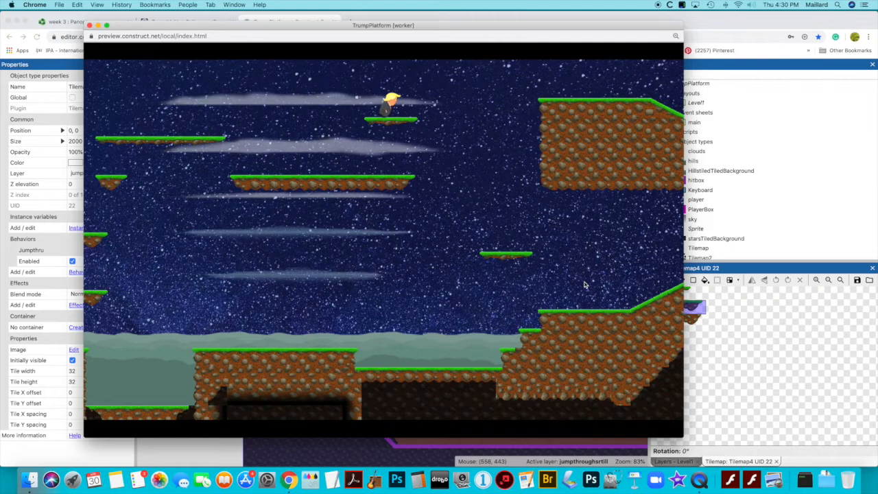
pyautogui.press('Left')
pyautogui.press('Up')
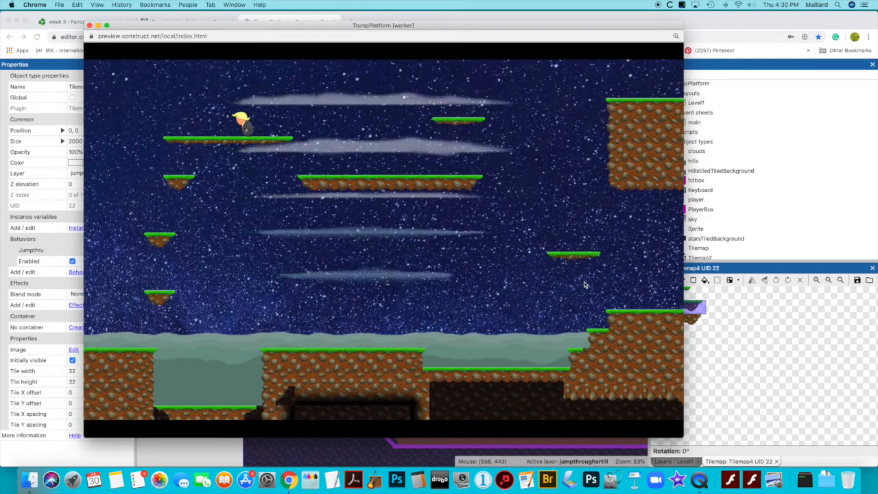
# Test the small platforms near the level's left edge by dropping the player down them and jumping back up through them
pyautogui.press('Left')
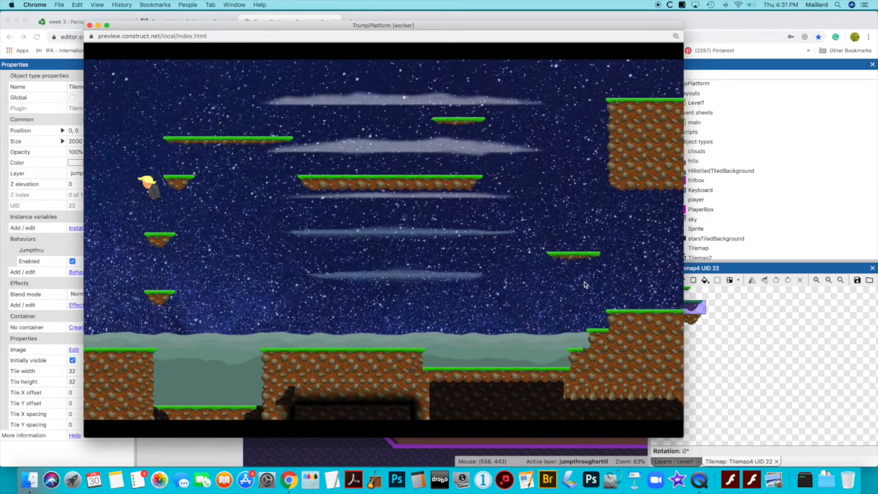
pyautogui.press('Left')
pyautogui.press('Left')
pyautogui.press('Right')
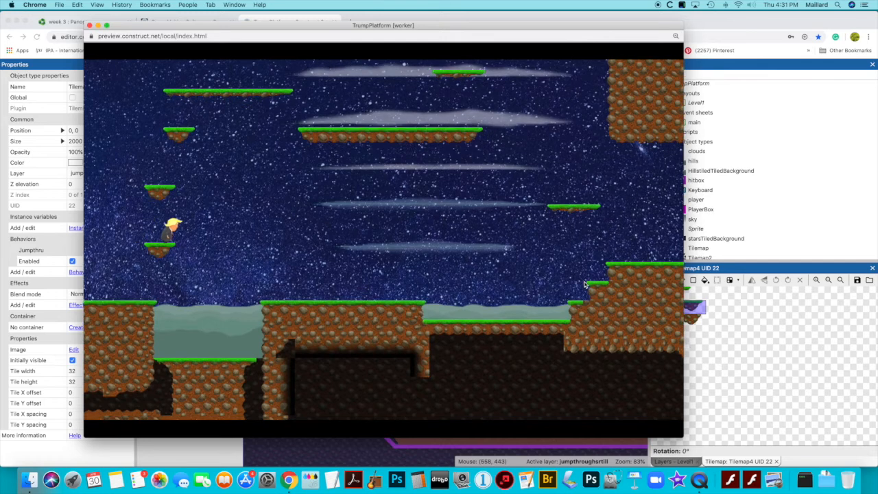
pyautogui.press('Up')
pyautogui.press('Up')
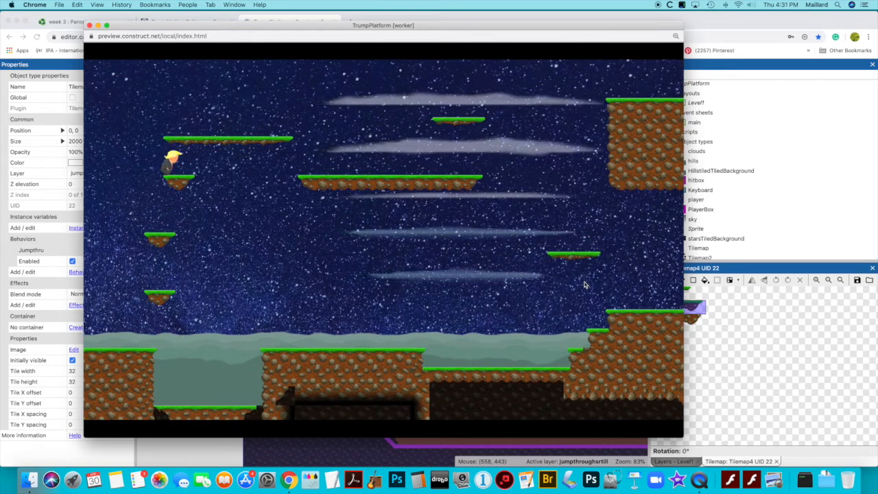
pyautogui.press('Left')
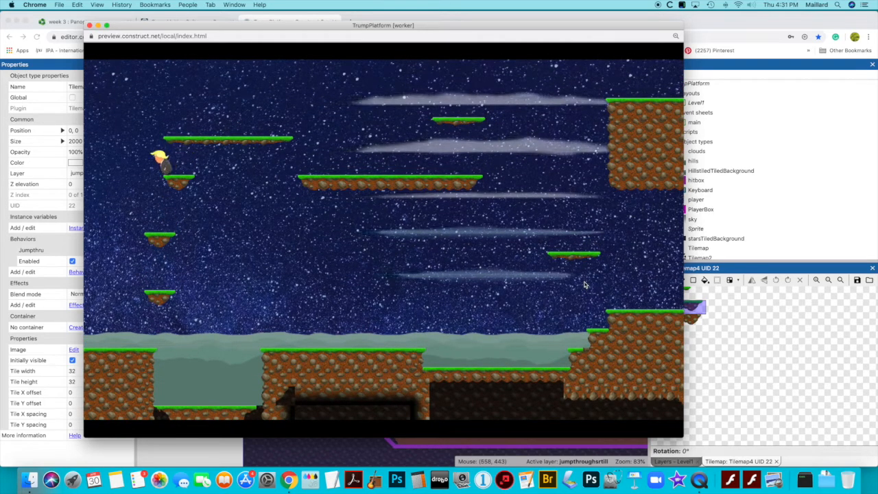
pyautogui.press('Up')
# Run the player over the grassy slope, down the shaft and back through the tunnel, and close the preview
pyautogui.press('Right')
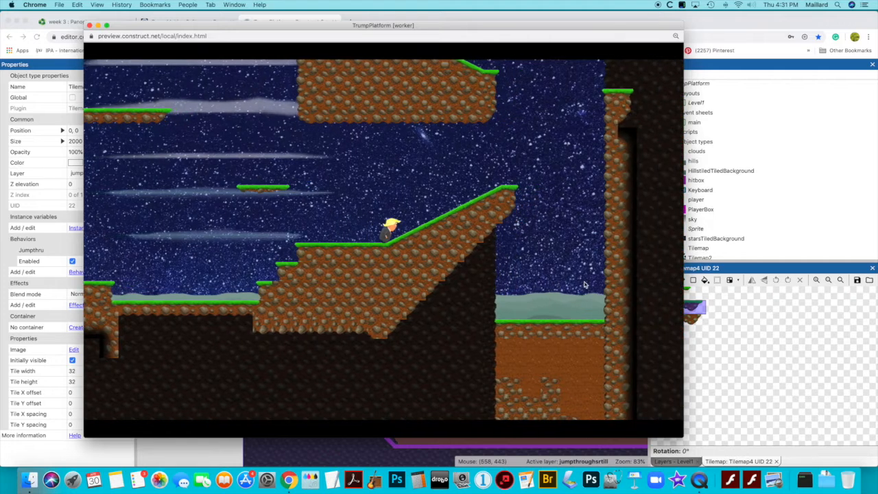
pyautogui.press('Right')
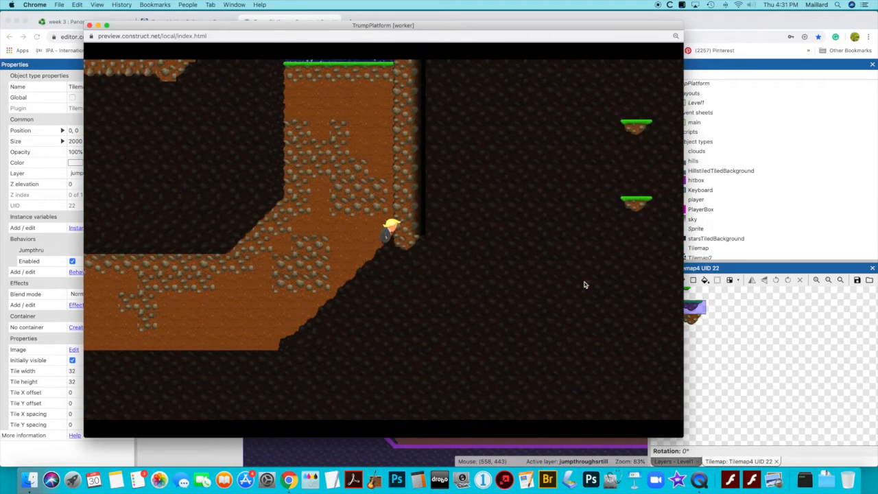
pyautogui.press('Left')
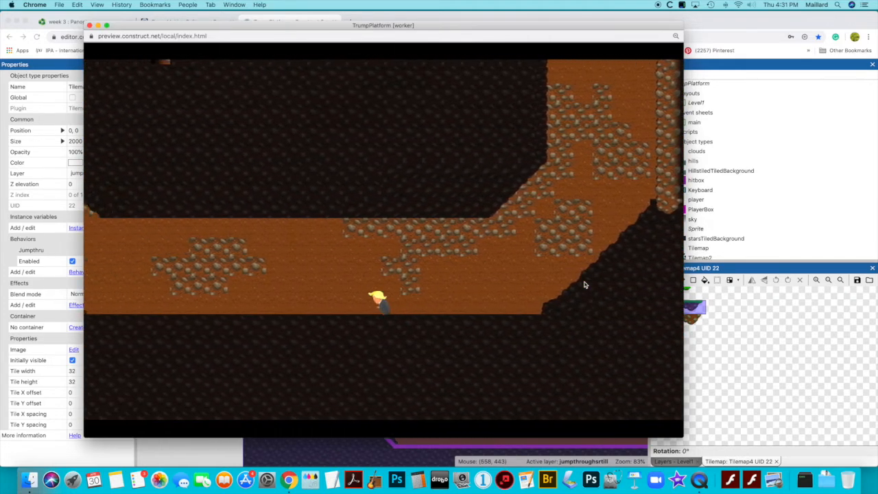
pyautogui.press('Left')
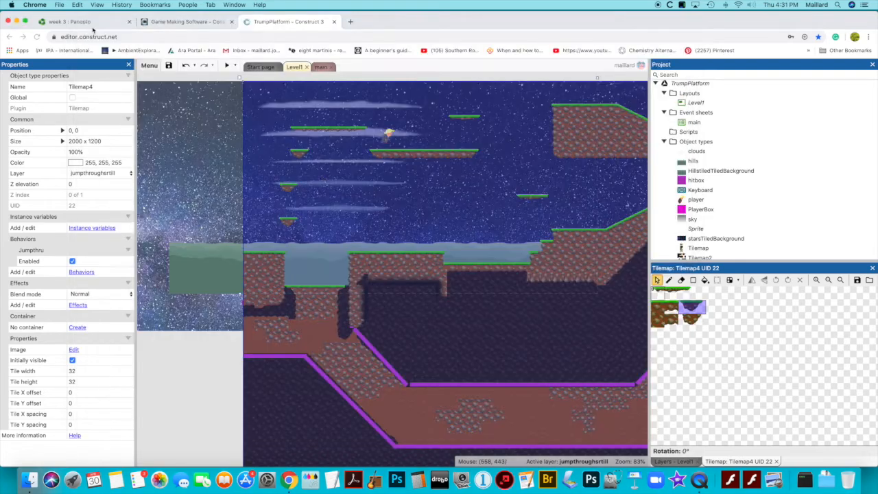
pyautogui.click(89, 25)
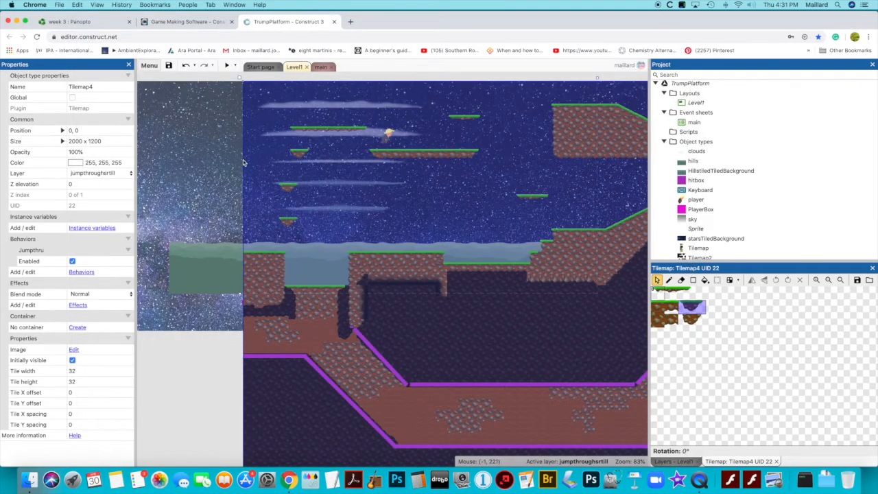
# Lock the jumpthroughsrtill layer of Level1
pyautogui.hscroll(5, 379, 186)
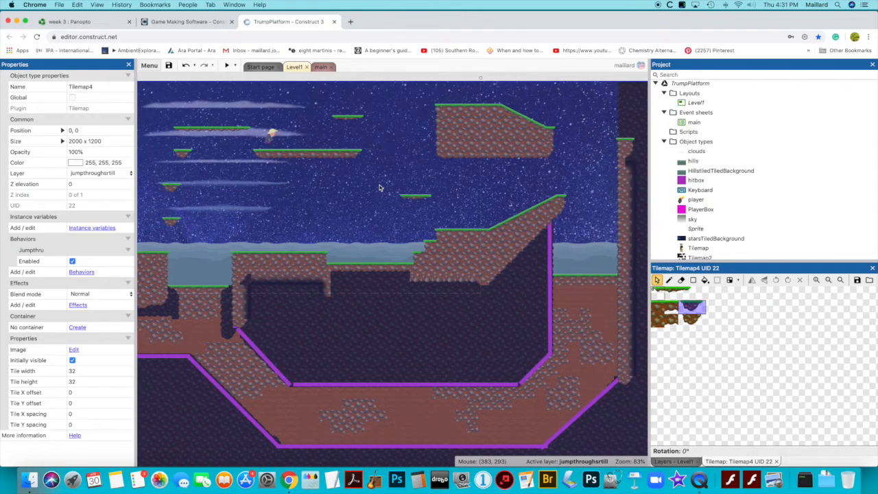
pyautogui.click(683, 462)
pyautogui.click(672, 321)
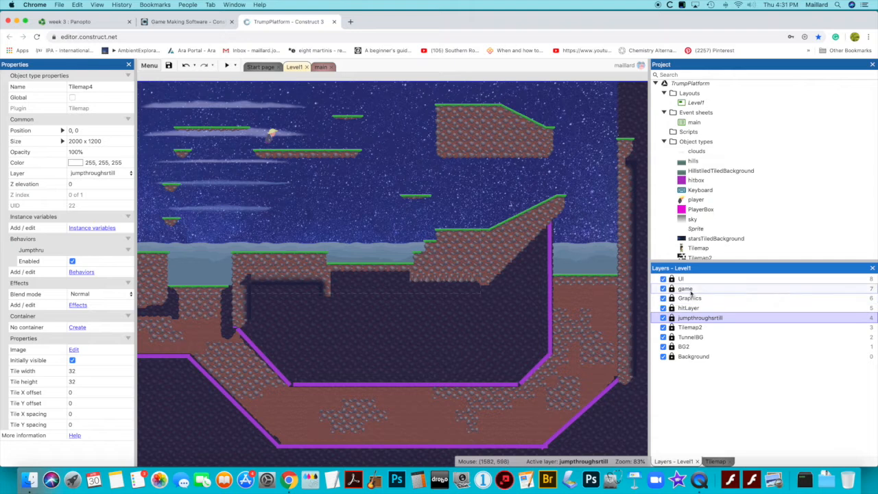
# Hide the game layer to examine the jump-through platforms on their own, and make it visible again and unlock it
pyautogui.click(663, 289)
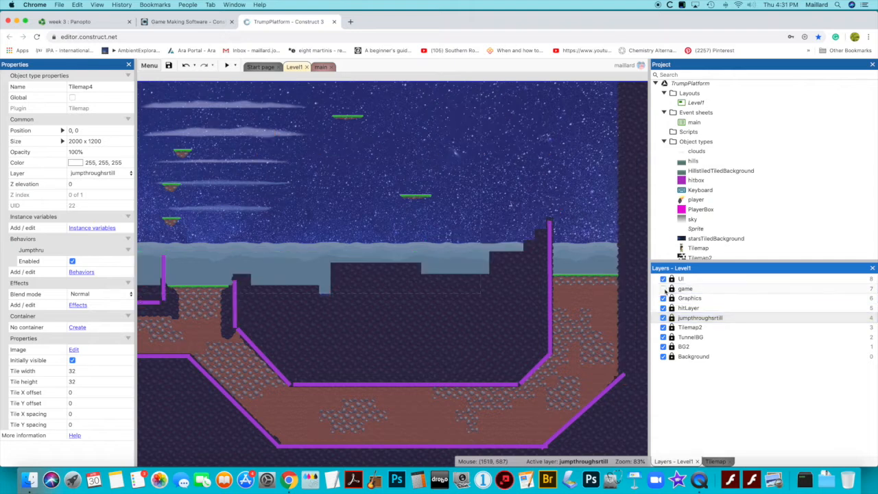
pyautogui.scroll(2, 390, 230)
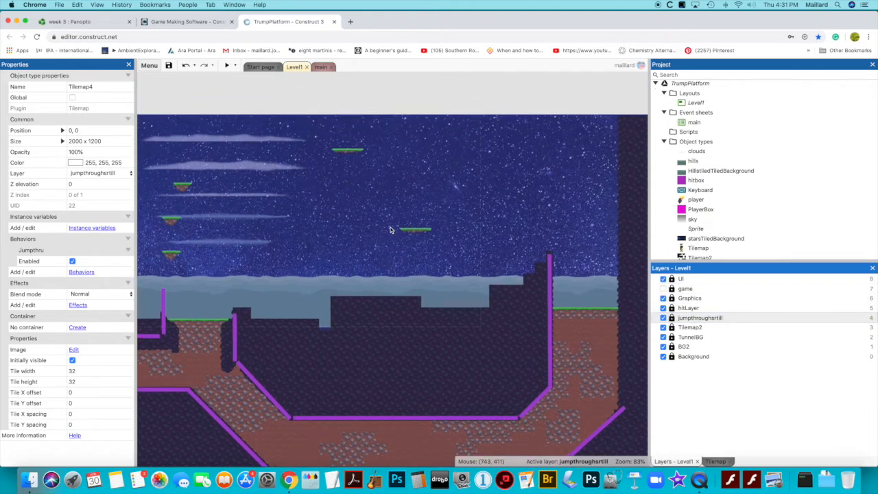
pyautogui.hscroll(-5, 390, 229)
pyautogui.scroll(-1, 390, 230)
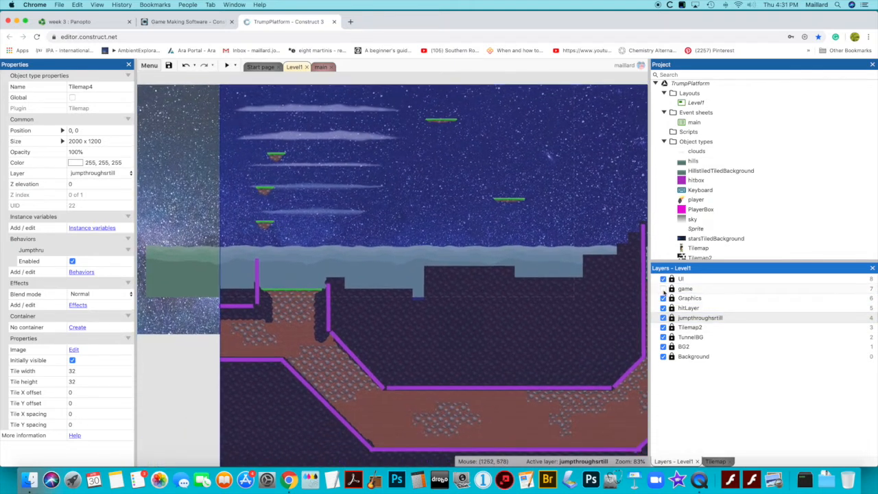
pyautogui.click(663, 288)
pyautogui.click(674, 290)
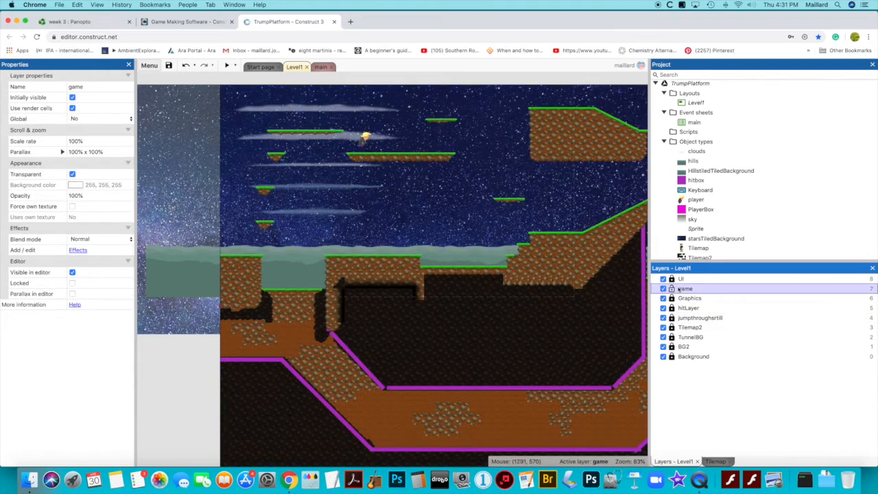
# Switch to Photoshop and open GrassTilemapJumpthru.png from the Class_resources folder
pyautogui.click(590, 480)
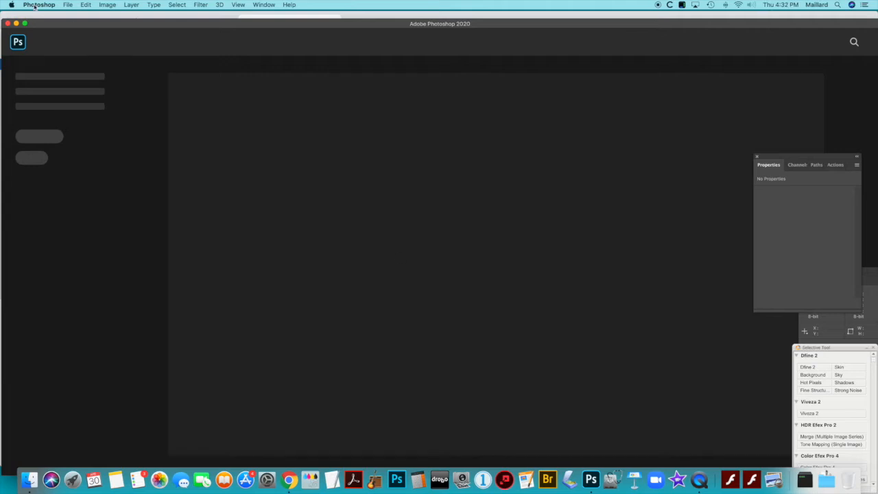
pyautogui.click(69, 6)
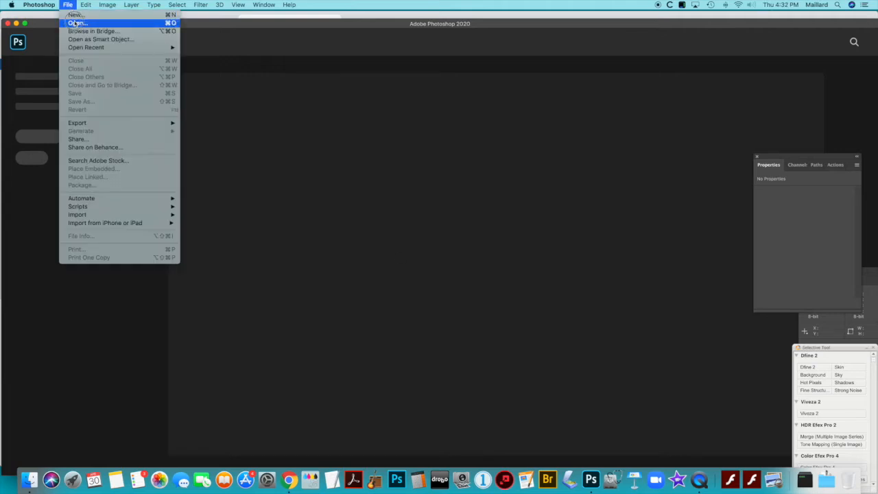
pyautogui.click(77, 22)
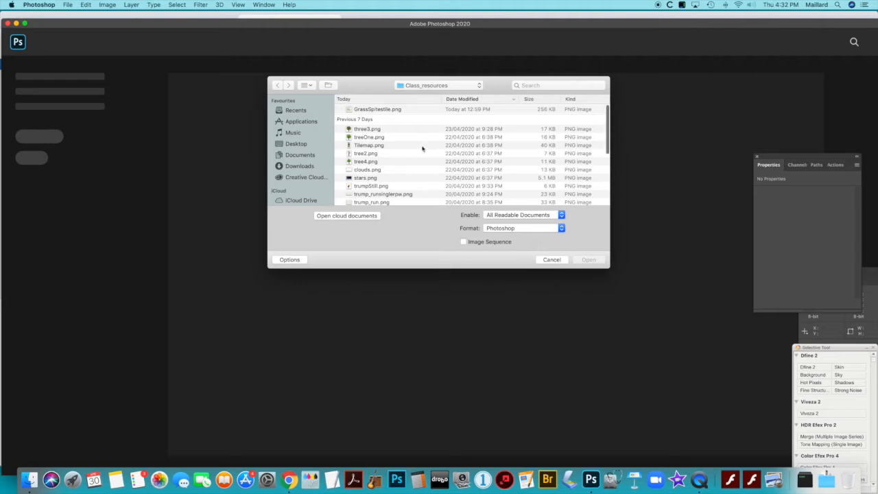
pyautogui.scroll(-3, 422, 148)
pyautogui.scroll(-10, 421, 149)
pyautogui.scroll(-3, 422, 148)
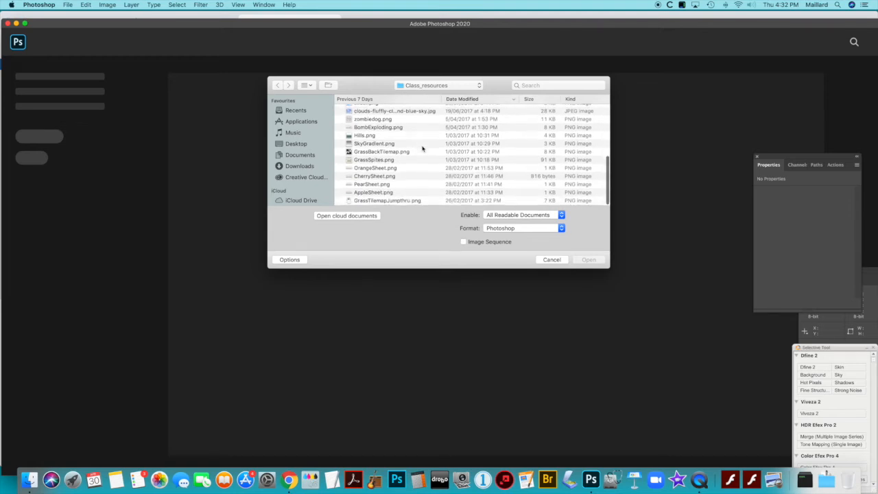
pyautogui.doubleClick(375, 202)
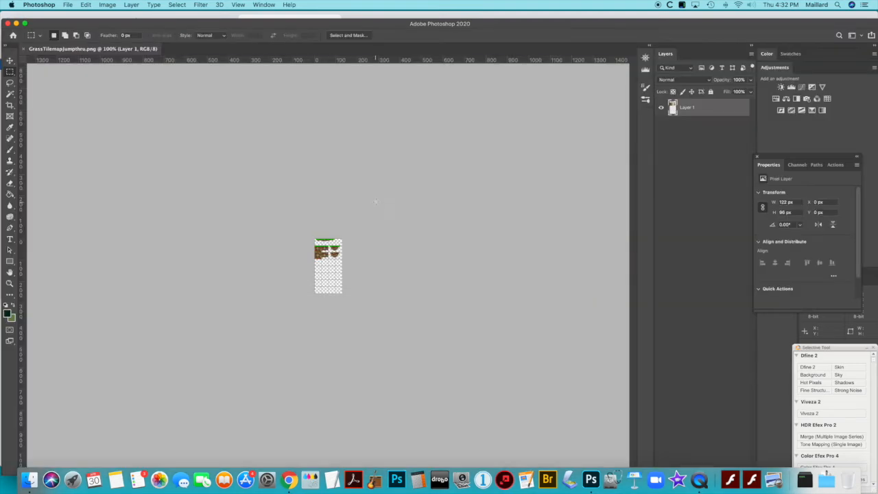
# Zoom in to 500% on the tilemap image to examine the grass platform tiles and their grid
pyautogui.click(11, 283)
pyautogui.click(328, 247)
pyautogui.click(329, 249)
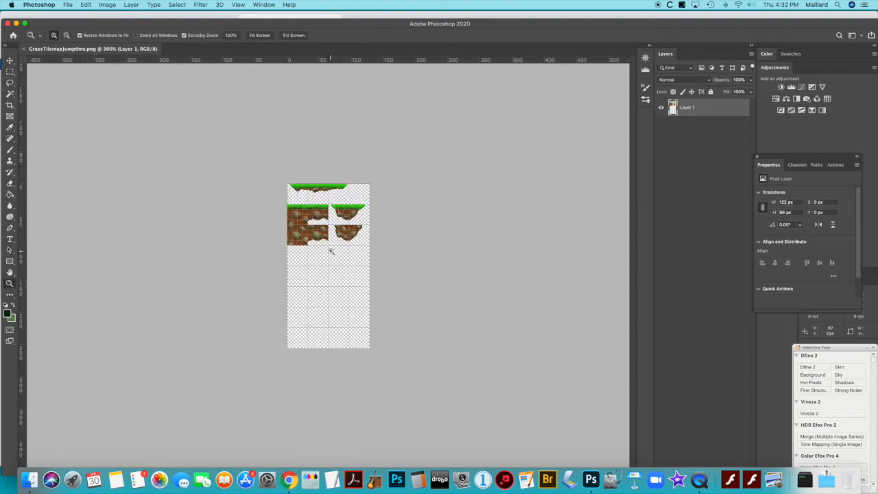
pyautogui.click(331, 250)
pyautogui.click(330, 251)
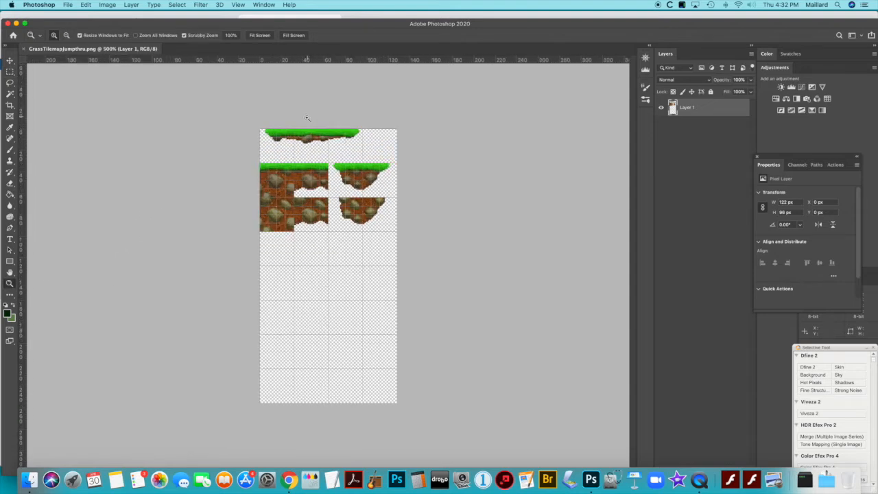
# Copy the long grass platform at the top of the tilemap into a new 89 x 14 px transparent document
pyautogui.click(9, 71)
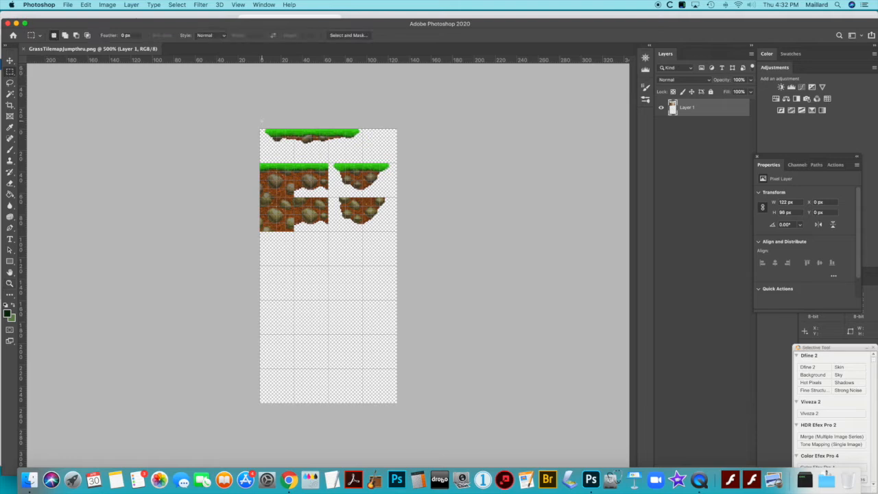
pyautogui.moveTo(261, 129); pyautogui.dragTo(360, 145)
pyautogui.press('super+n')
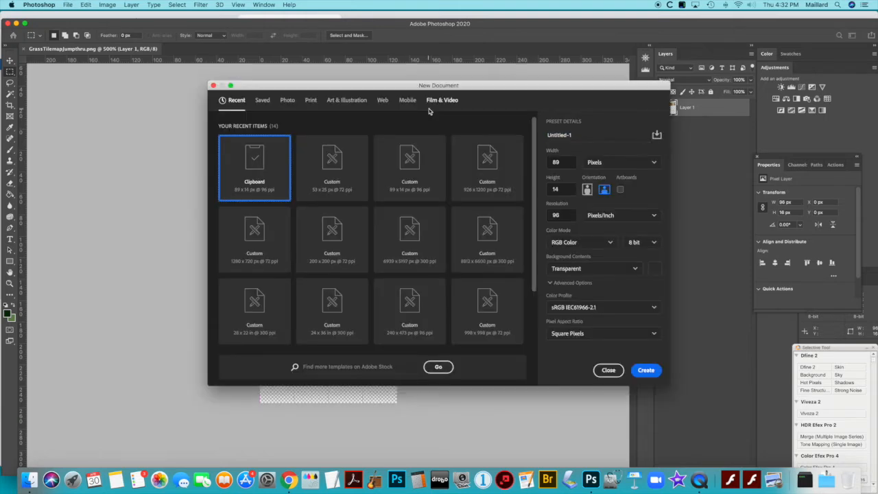
pyautogui.press('Return')
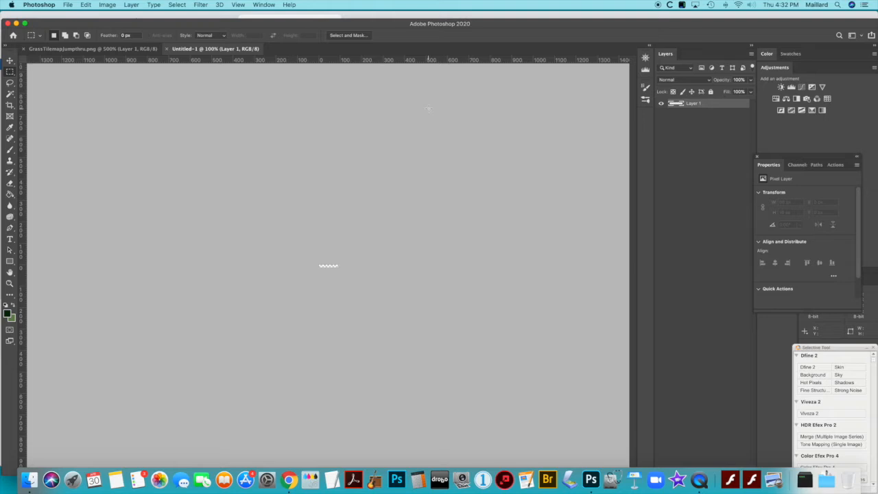
pyautogui.press('super+v')
pyautogui.click(10, 282)
pyautogui.click(329, 266)
pyautogui.moveTo(330, 266); pyautogui.dragTo(322, 252)
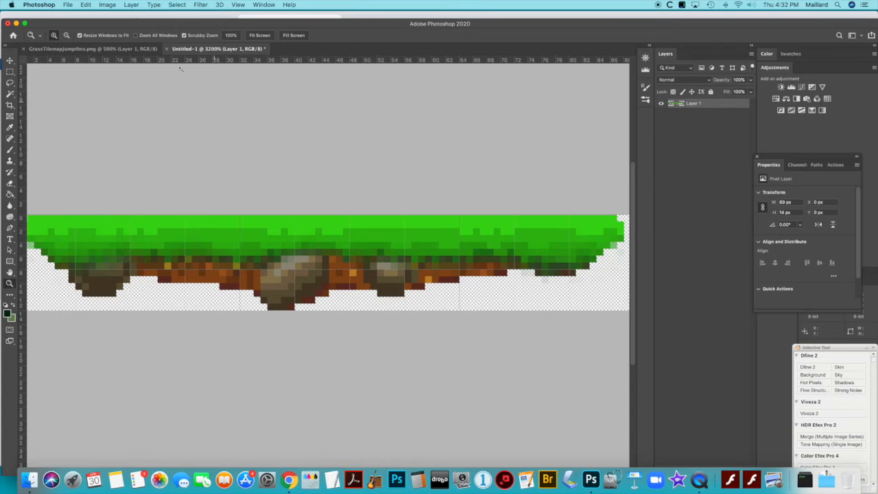
# Save the long platform as the PNG movePlatOne.png in Class_resources, and close its untitled document
pyautogui.click(67, 5)
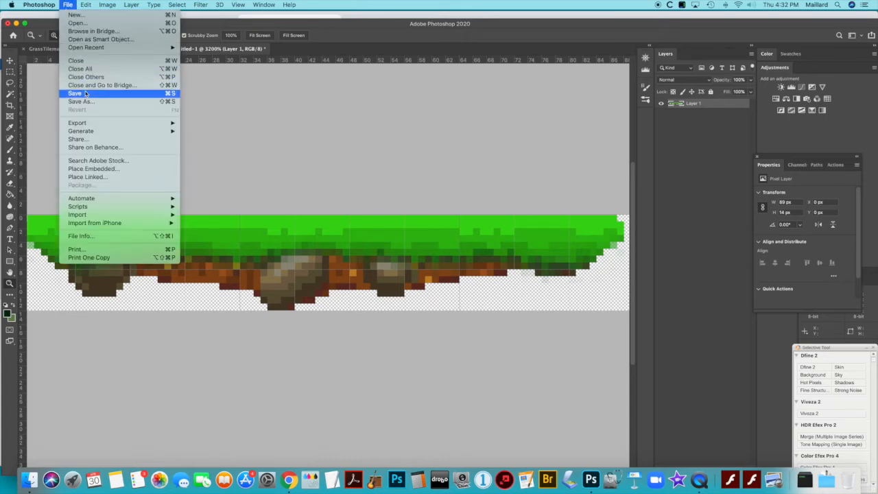
pyautogui.click(79, 102)
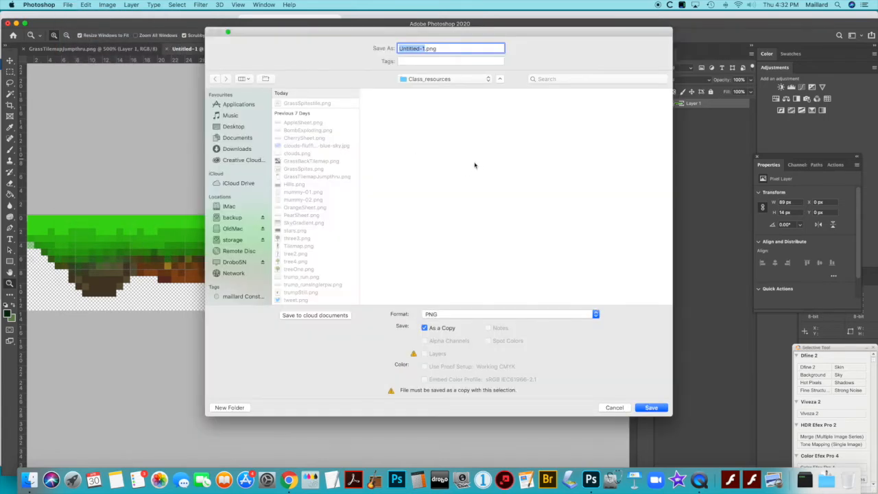
pyautogui.write('movePlatOn')
pyautogui.click(650, 407)
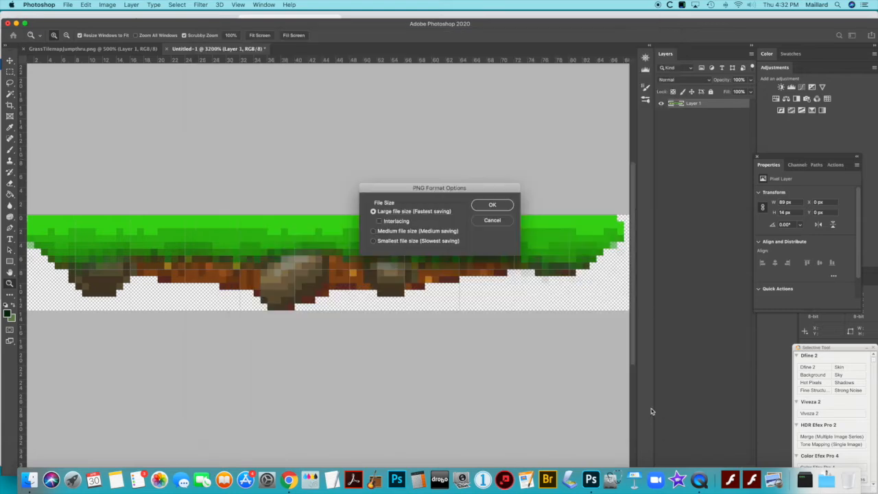
pyautogui.click(493, 206)
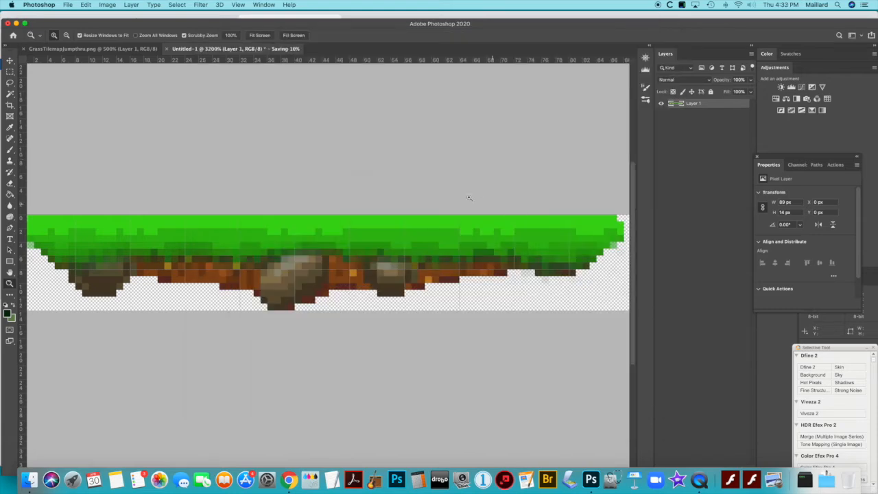
pyautogui.click(167, 49)
pyautogui.click(410, 161)
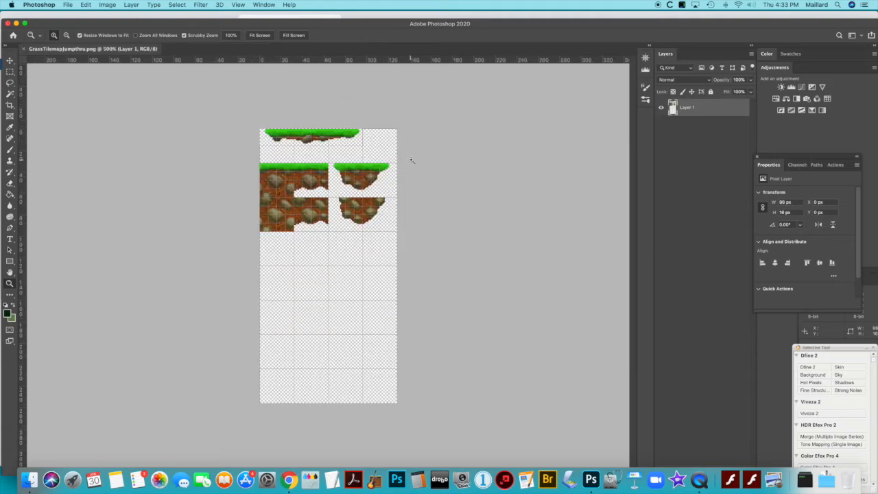
# Copy the small floating grass-topped platform from the tilemap into a new 54 x 25 px document
pyautogui.click(10, 71)
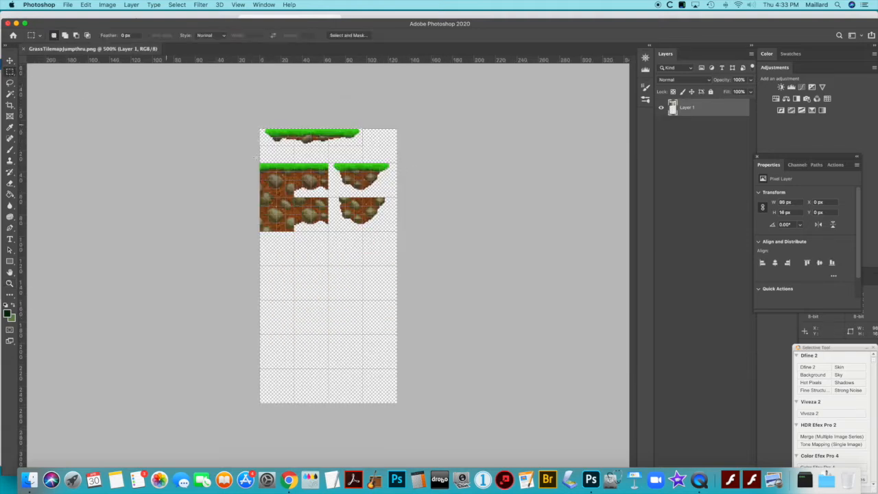
pyautogui.moveTo(331, 163); pyautogui.dragTo(395, 195)
pyautogui.press('super+n')
pyautogui.press('Return')
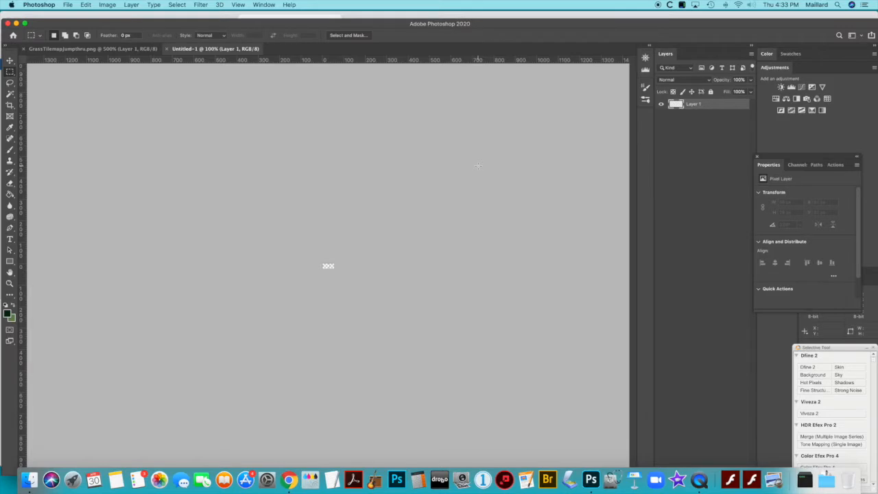
pyautogui.press('super+v')
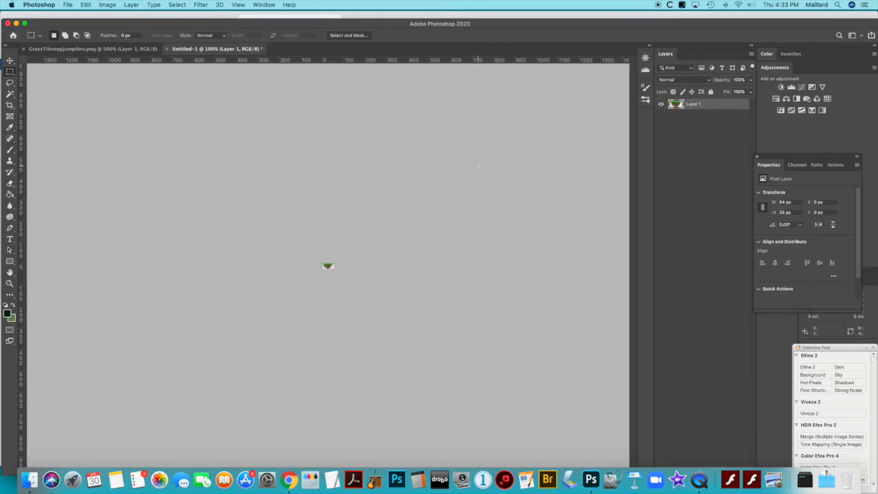
pyautogui.click(10, 284)
pyautogui.moveTo(329, 266); pyautogui.dragTo(336, 266)
# Save the small platform as the PNG movePlatTwo.png in Class_resources, and close its untitled document
pyautogui.click(69, 7)
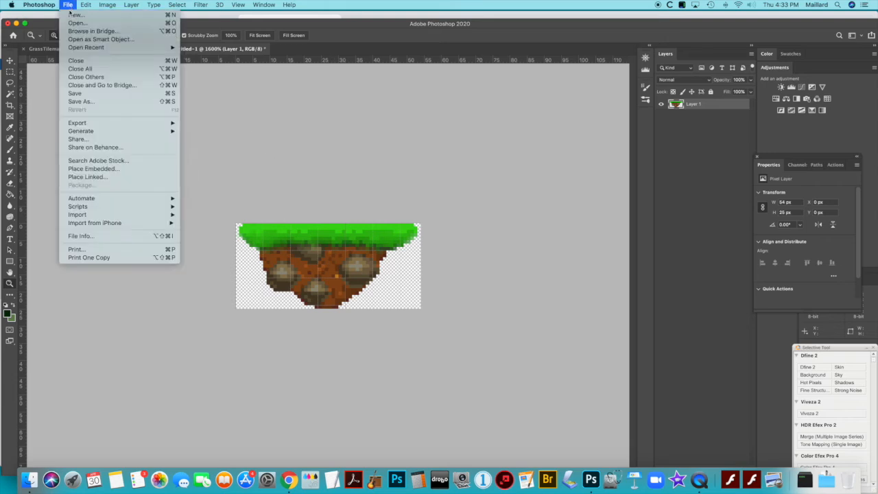
pyautogui.click(85, 100)
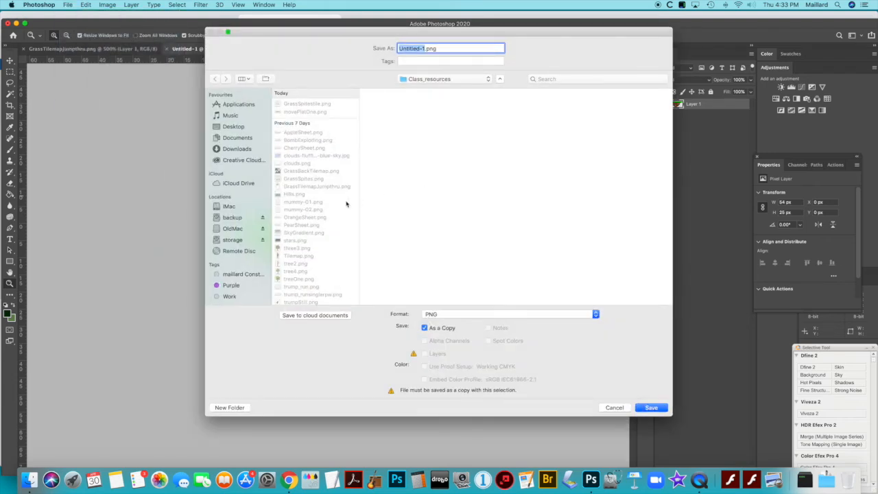
pyautogui.click(312, 111)
pyautogui.moveTo(433, 48); pyautogui.dragTo(424, 49)
pyautogui.write('Two')
pyautogui.press('Return')
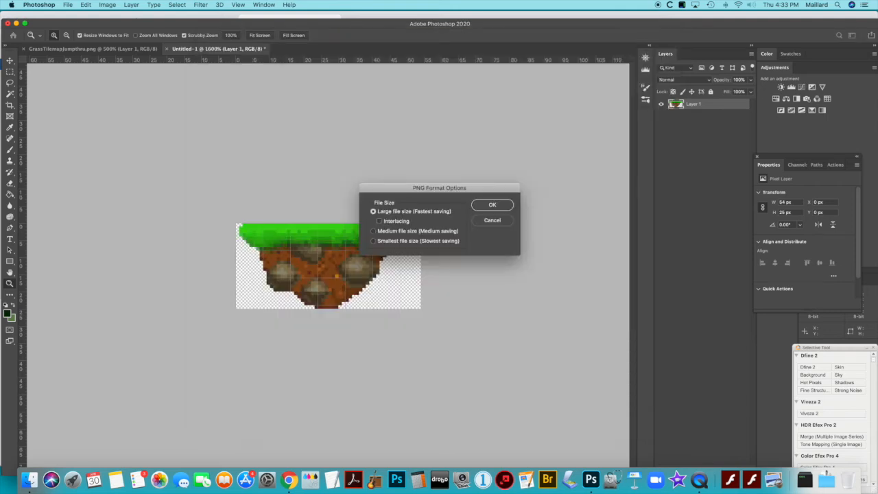
pyautogui.click(492, 205)
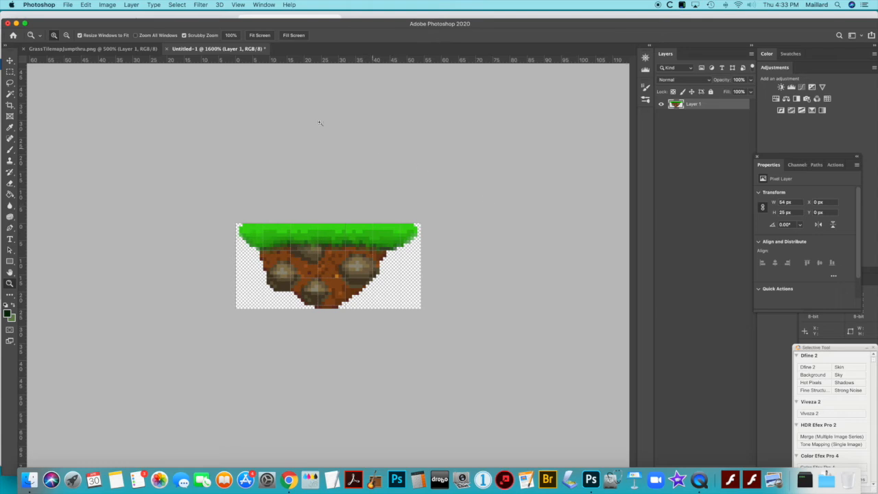
pyautogui.click(168, 49)
pyautogui.click(410, 159)
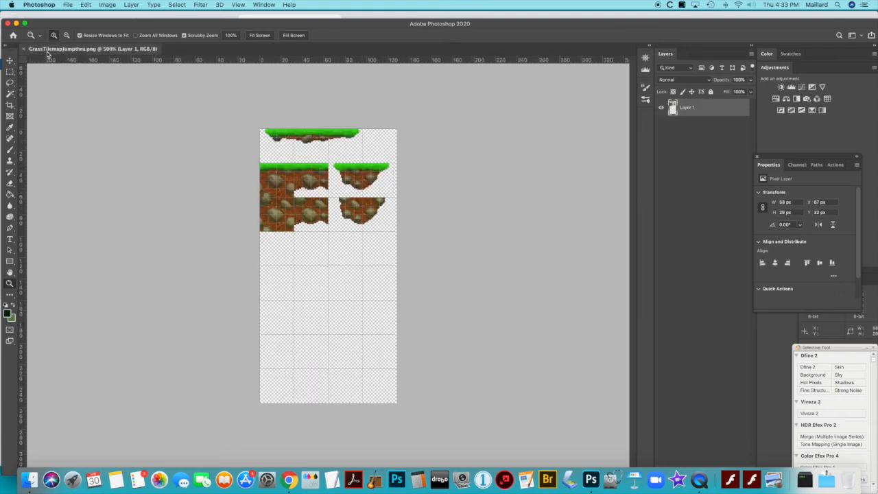
# Close GrassTilemapJumpthru.png and leave Photoshop to return to Level1 in Construct 3
pyautogui.click(25, 48)
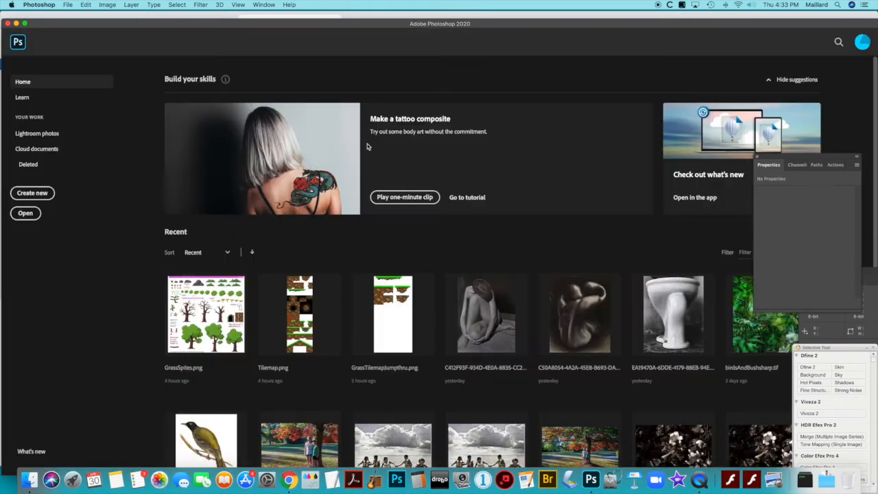
pyautogui.click(48, 5)
pyautogui.click(51, 89)
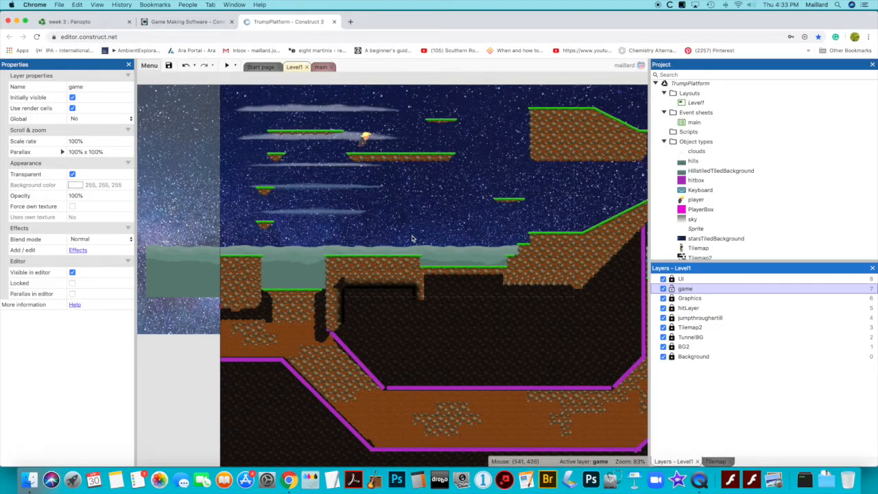
# Insert a new sprite in the sky of Level1 on the game layer, using movePlatOne.png as its image
pyautogui.scroll(-3, 411, 240)
pyautogui.hscroll(3, 412, 238)
pyautogui.scroll(4, 411, 239)
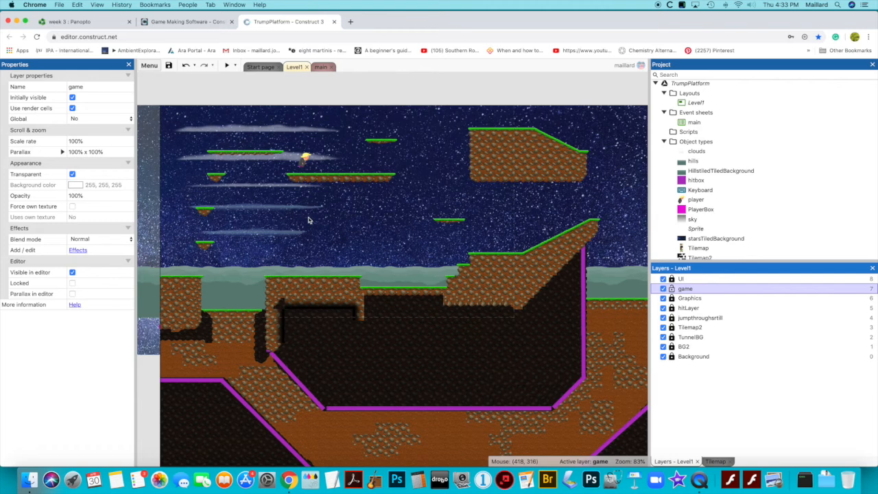
pyautogui.rightClick(308, 220)
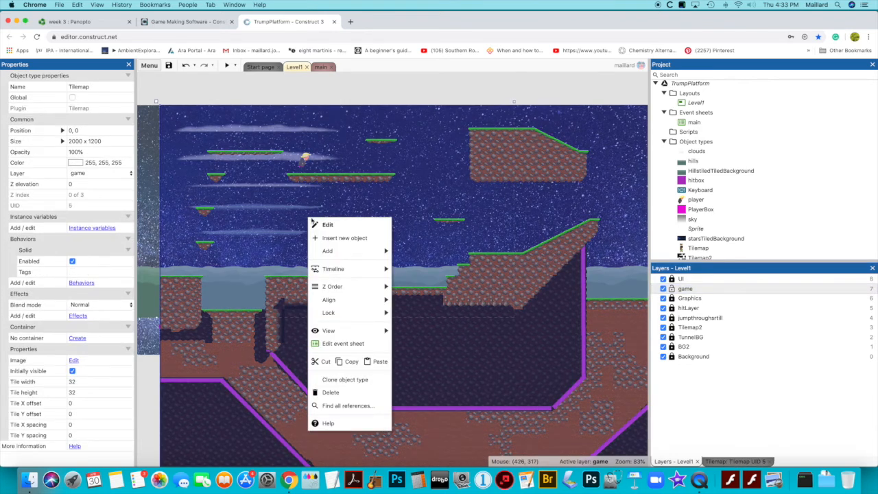
pyautogui.click(336, 238)
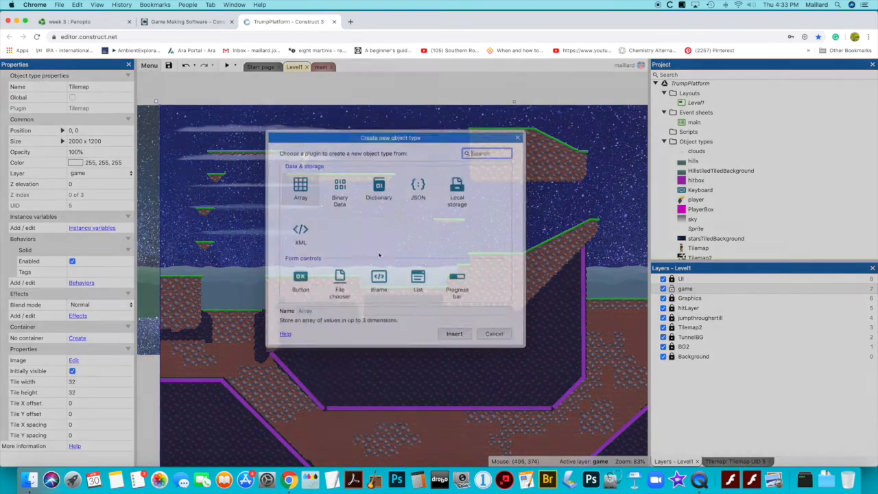
pyautogui.scroll(-5, 406, 258)
pyautogui.doubleClick(415, 260)
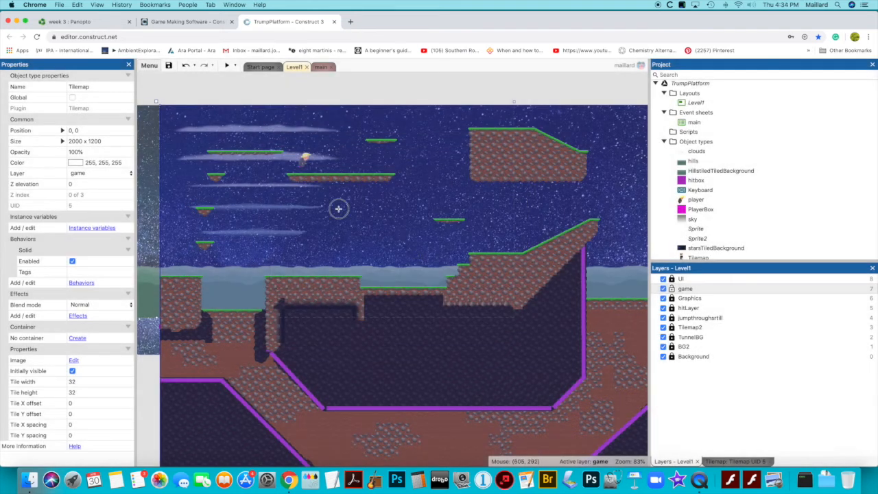
pyautogui.click(338, 209)
pyautogui.click(166, 83)
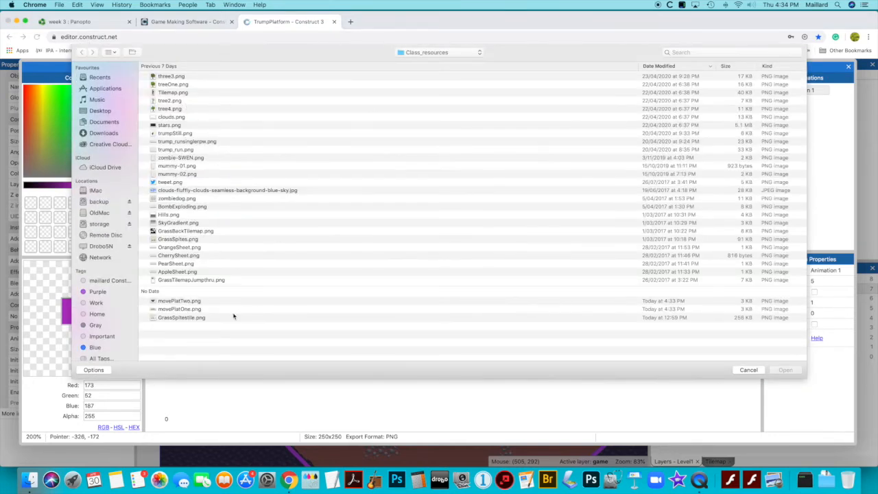
pyautogui.doubleClick(176, 308)
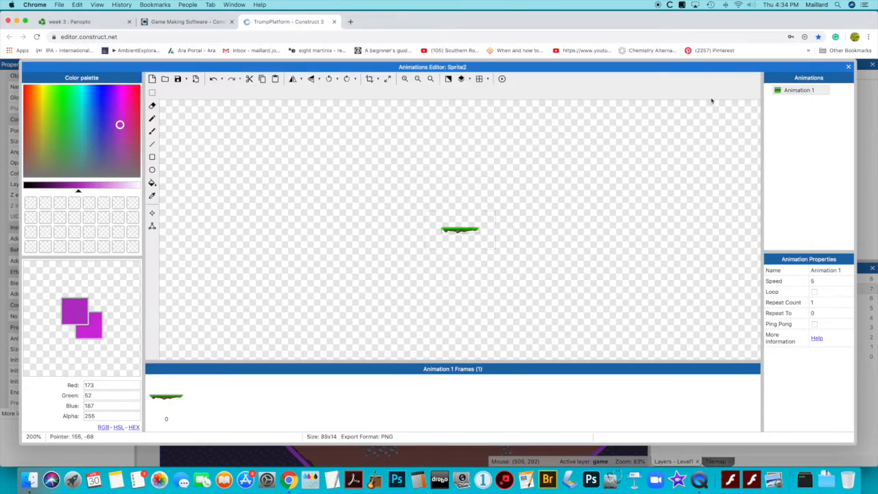
pyautogui.click(848, 66)
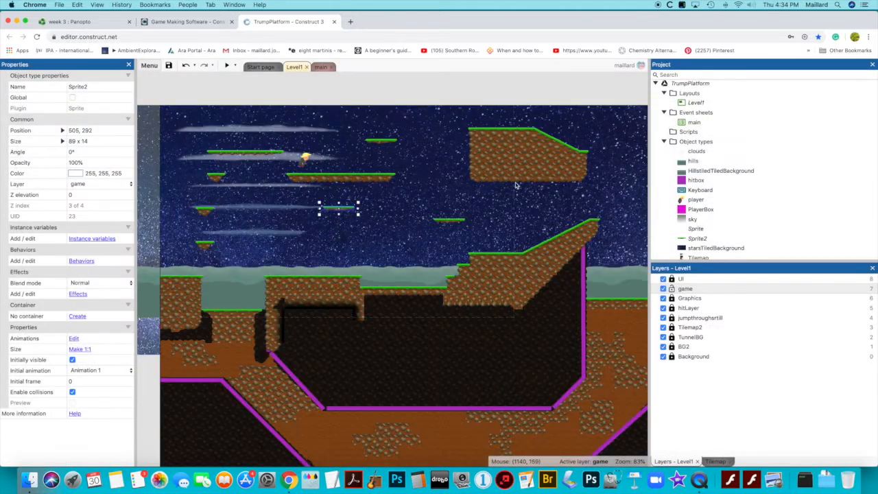
# Enlarge the platform sprite to about 155 x 28 and move it to about 1, 199 on the layout's left edge
pyautogui.moveTo(351, 217); pyautogui.dragTo(177, 177)
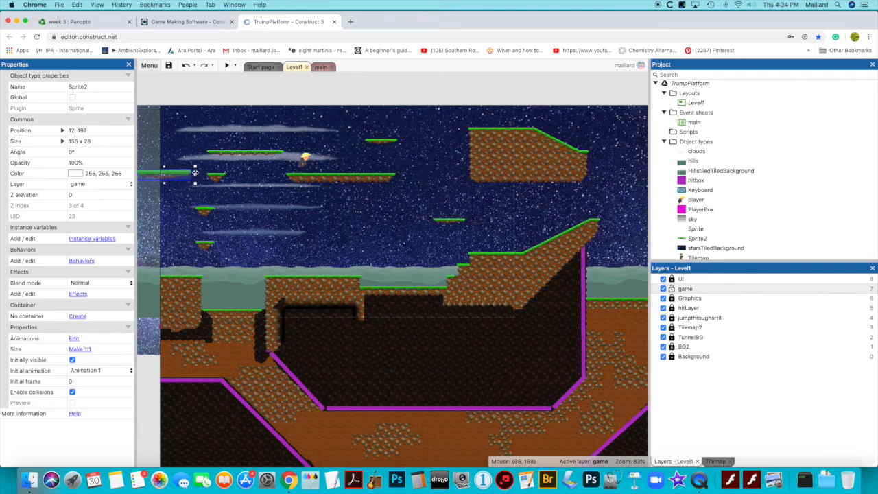
pyautogui.hscroll(-3, 199, 114)
pyautogui.moveTo(276, 177); pyautogui.dragTo(273, 178)
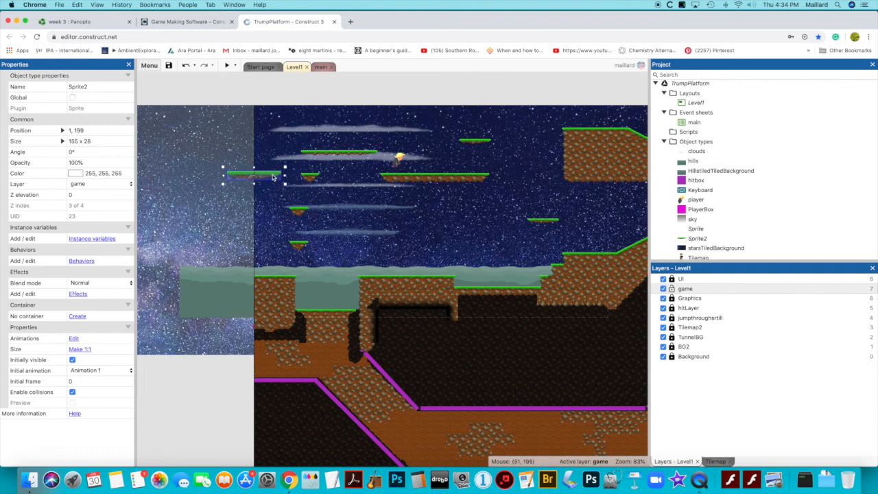
# Add the Jump-thru and Sine behaviors to the platform sprite
pyautogui.click(81, 261)
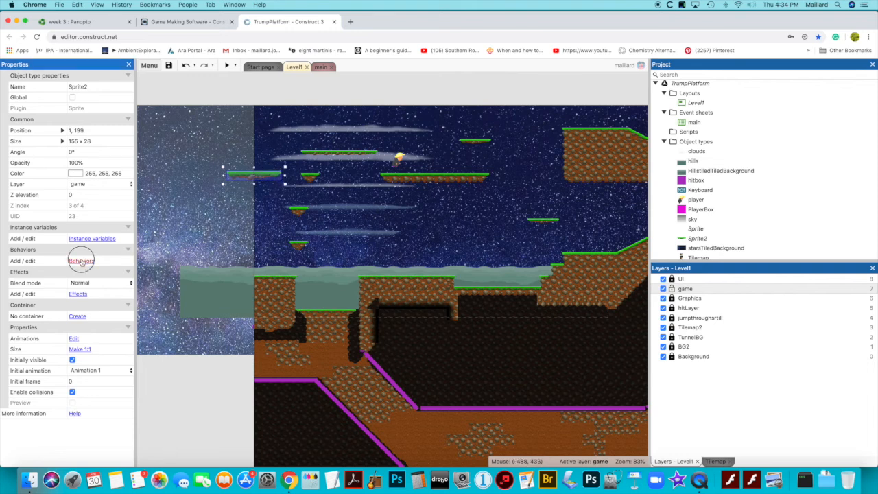
pyautogui.click(418, 345)
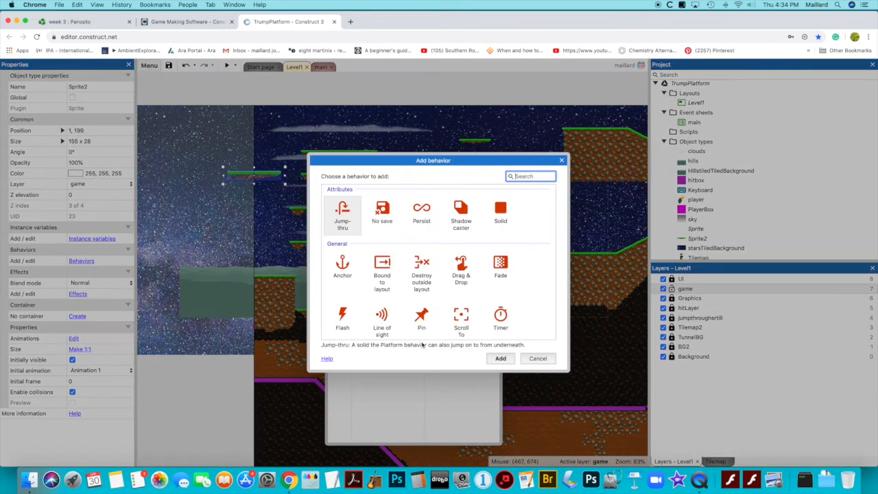
pyautogui.doubleClick(342, 214)
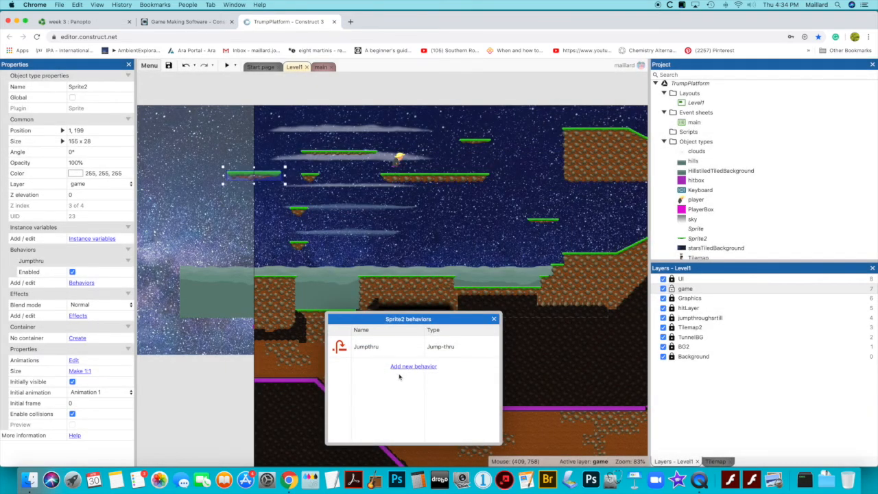
pyautogui.click(413, 366)
pyautogui.scroll(-5, 384, 285)
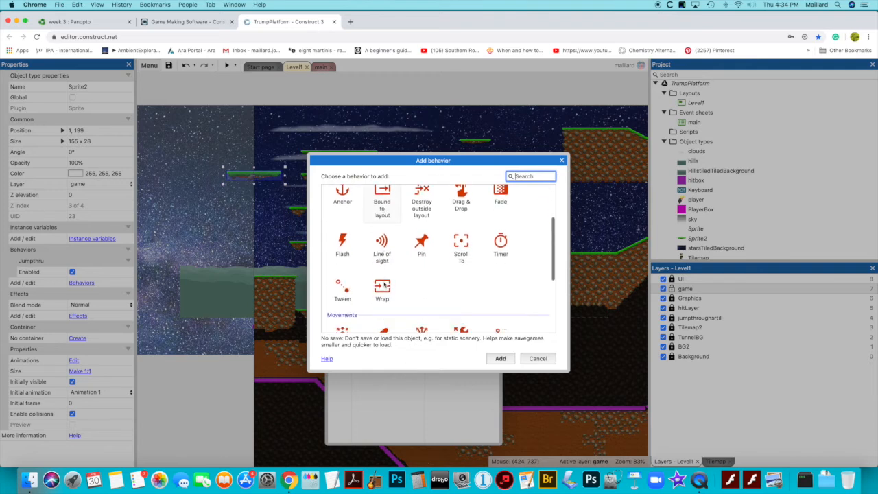
pyautogui.doubleClick(345, 303)
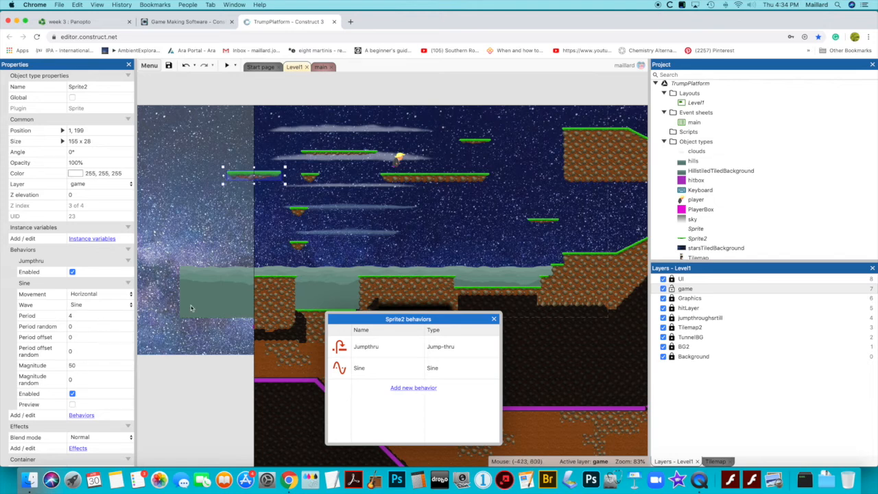
pyautogui.click(494, 319)
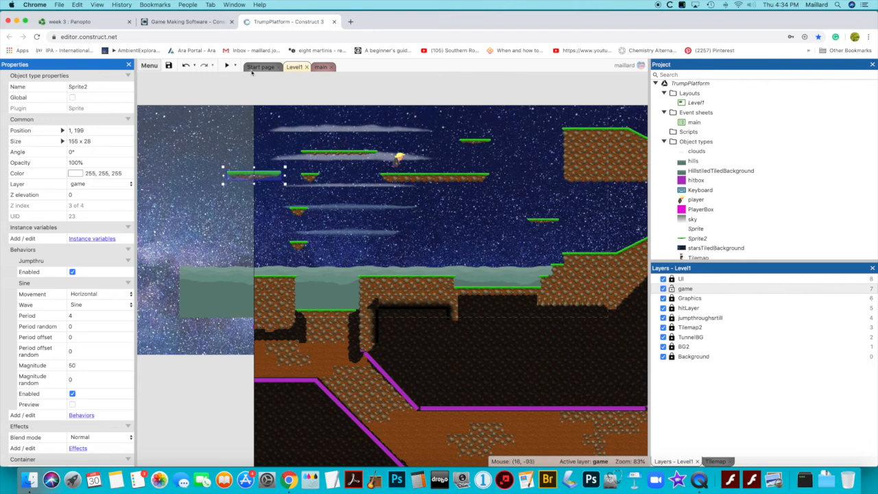
# Preview Level1 to check how the new platform moves
pyautogui.click(227, 66)
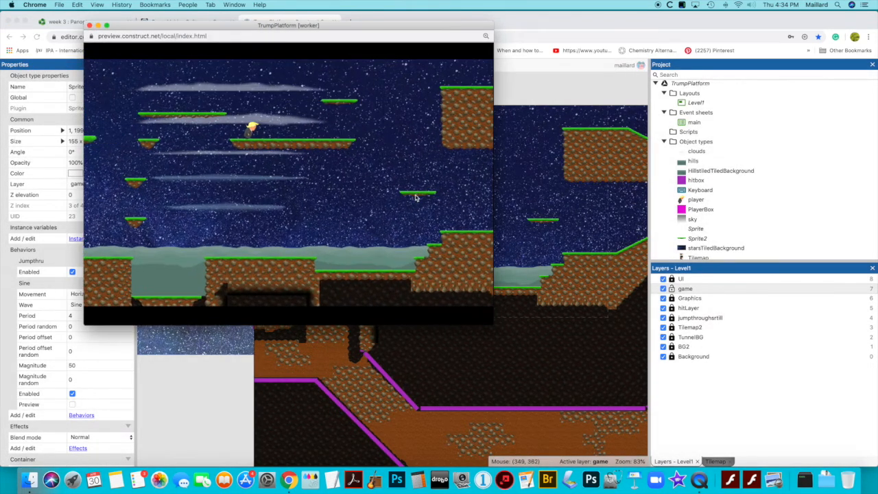
# Test the moving platform in the preview by jumping the player onto and off it, and close the preview
pyautogui.press('Left')
pyautogui.press('Up')
pyautogui.press('Up')
pyautogui.press('Up')
pyautogui.press('Left')
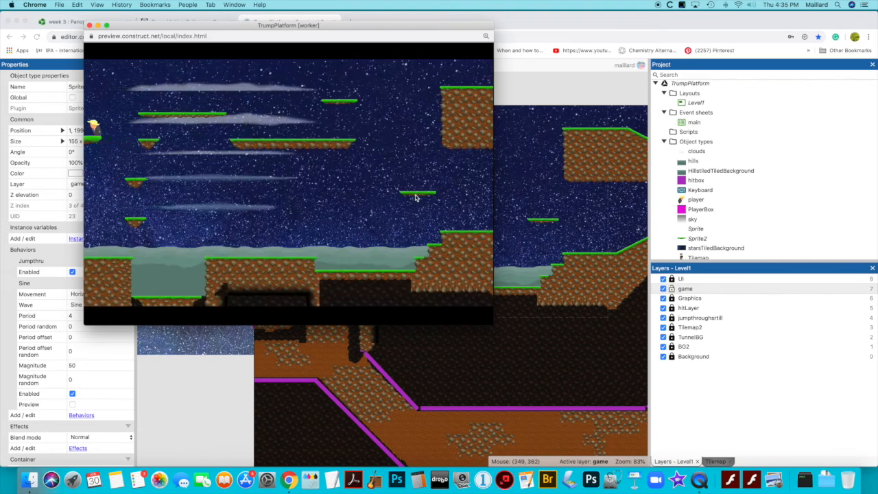
pyautogui.press('Right')
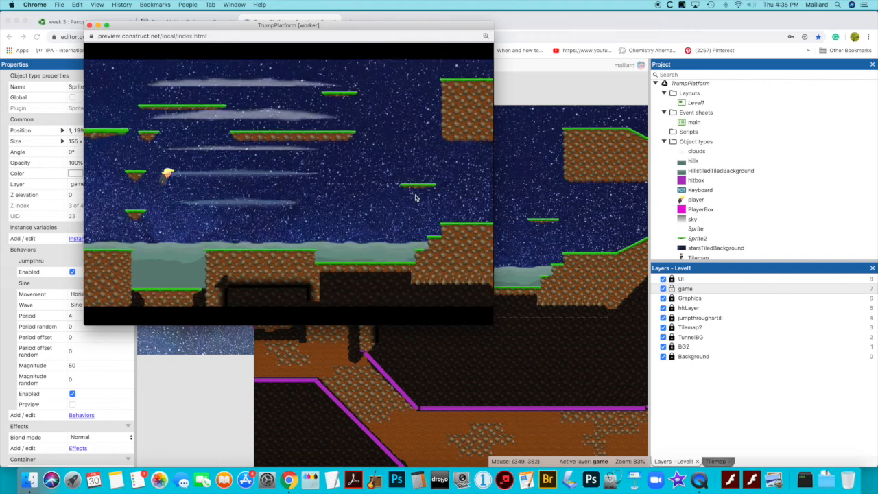
pyautogui.press('Left')
pyautogui.press('Up')
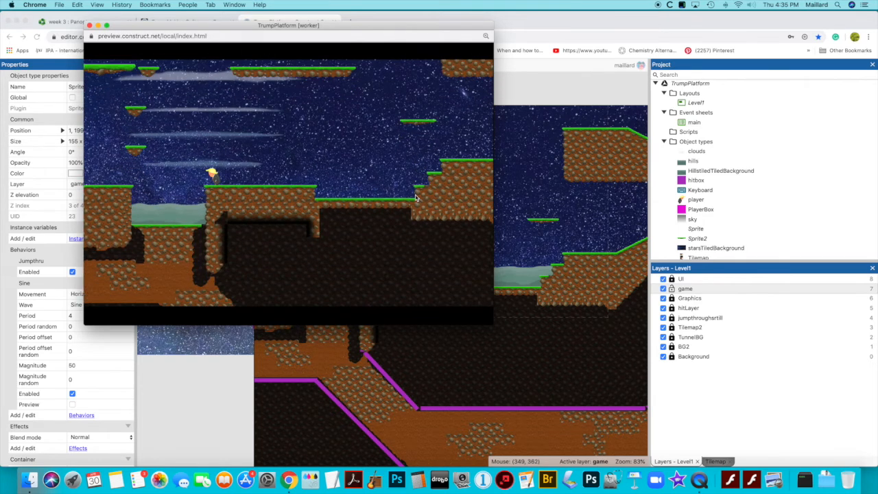
pyautogui.press('Right')
pyautogui.press('Right')
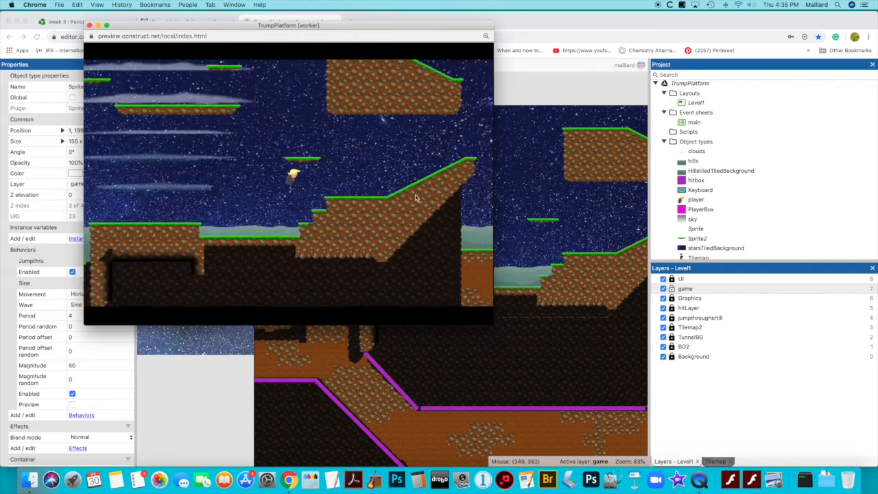
pyautogui.click(90, 26)
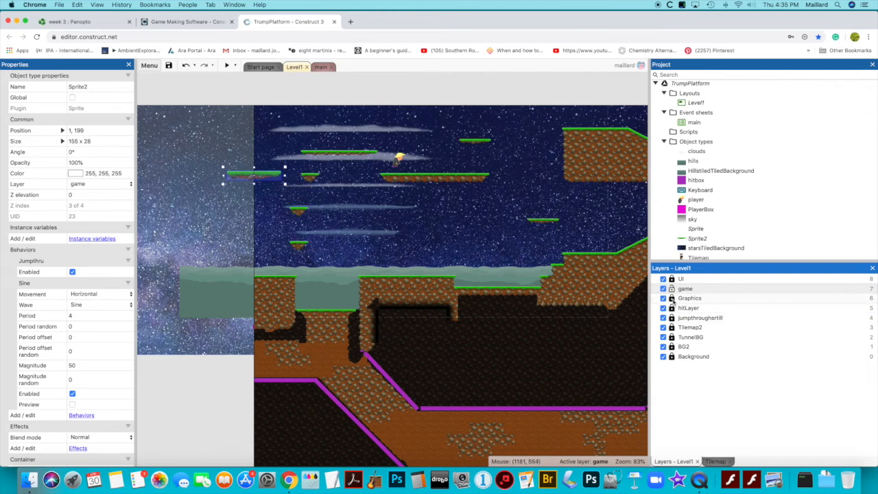
# Erase the small grass platform just beside the moving platform from the tilemap on the jumpthroughsrtill layer
pyautogui.click(672, 319)
pyautogui.click(682, 318)
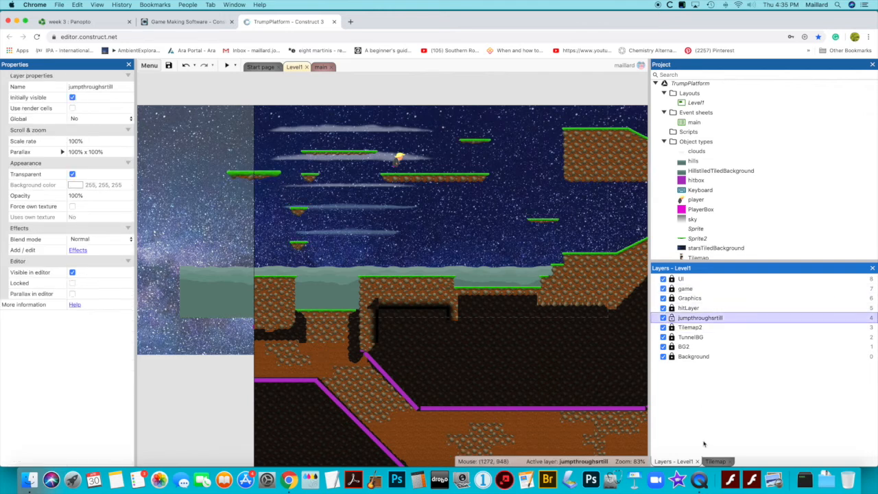
pyautogui.click(717, 461)
pyautogui.click(479, 258)
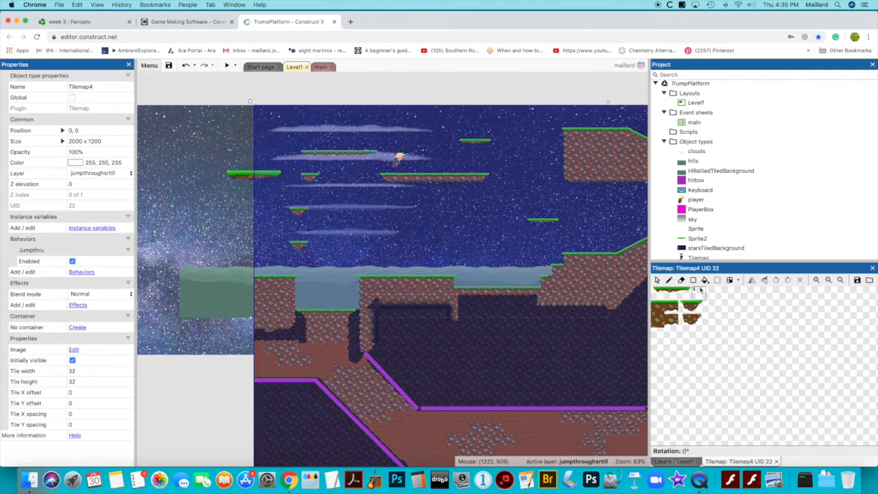
pyautogui.click(681, 280)
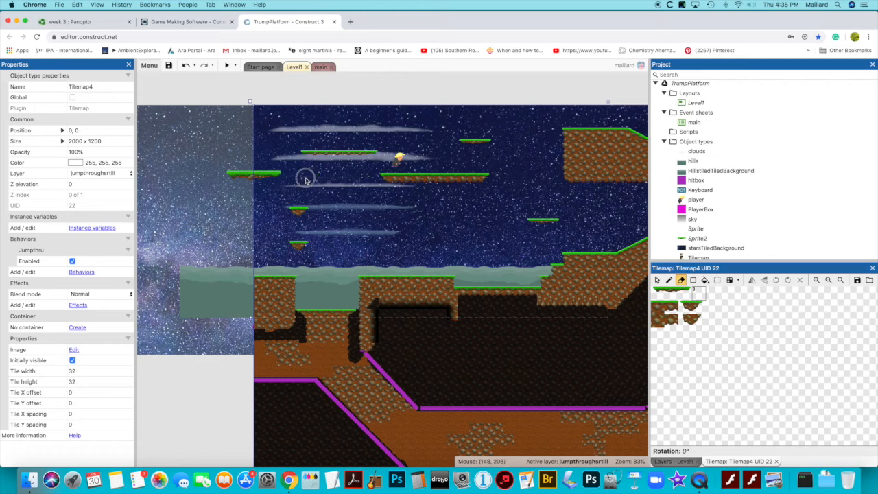
pyautogui.scroll(1, 521, 257)
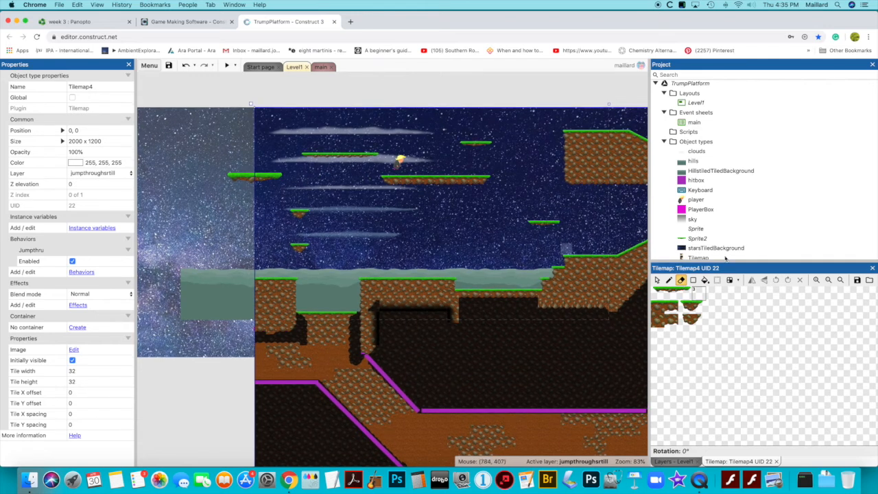
pyautogui.click(675, 461)
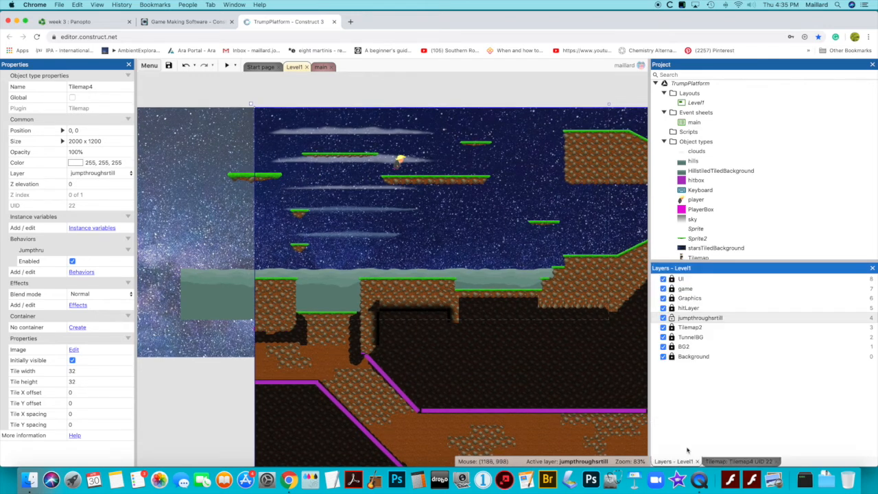
# Lock the jumpthroughsrtill layer and, on the game layer, place a copy of the wide moving platform at about 1609, 582 in the dark cave area
pyautogui.click(689, 318)
pyautogui.click(675, 288)
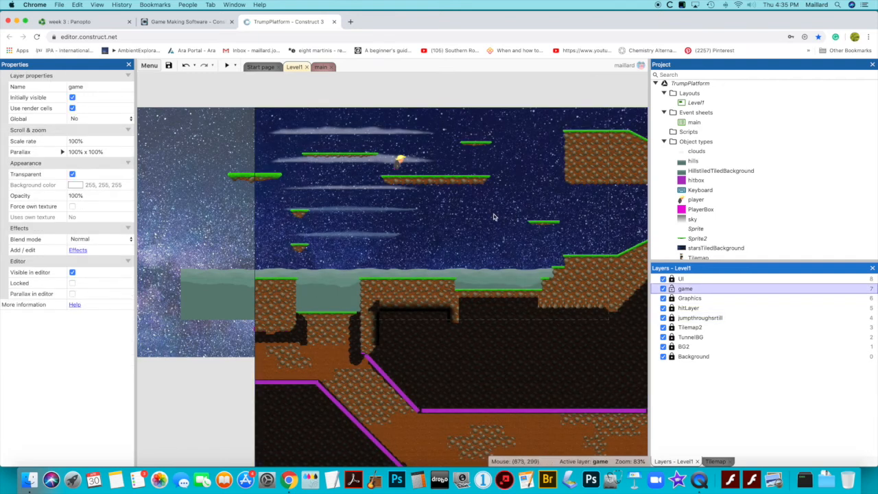
pyautogui.hscroll(10, 492, 218)
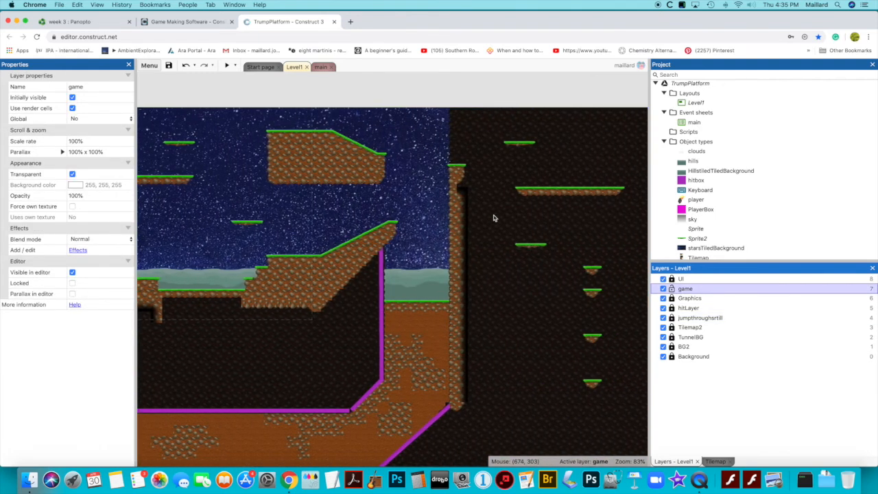
pyautogui.hscroll(-10, 493, 218)
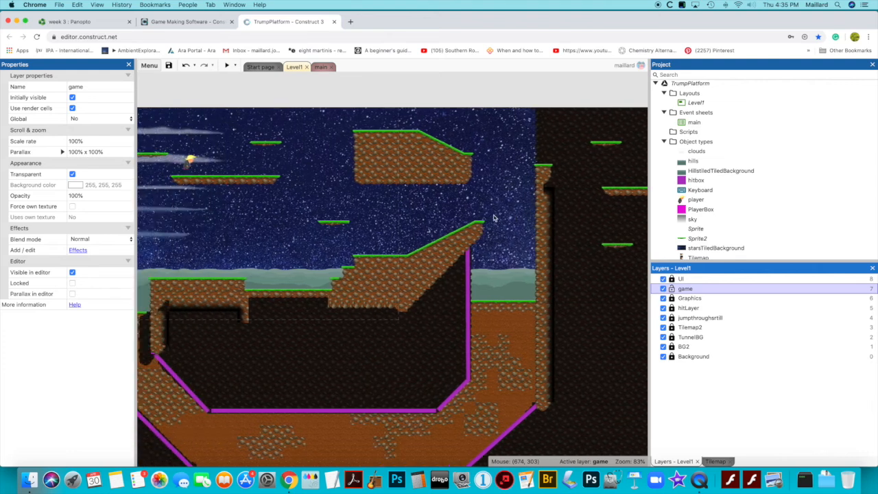
pyautogui.click(281, 179)
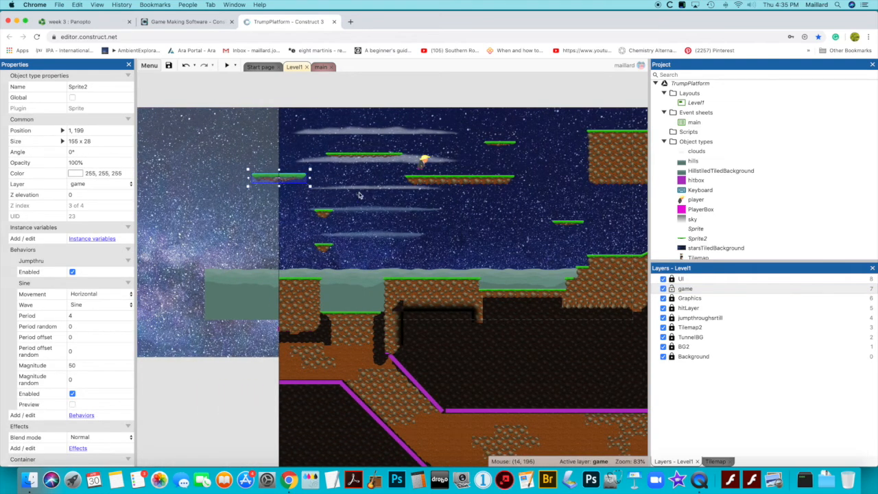
pyautogui.hscroll(10, 507, 212)
pyautogui.click(508, 213)
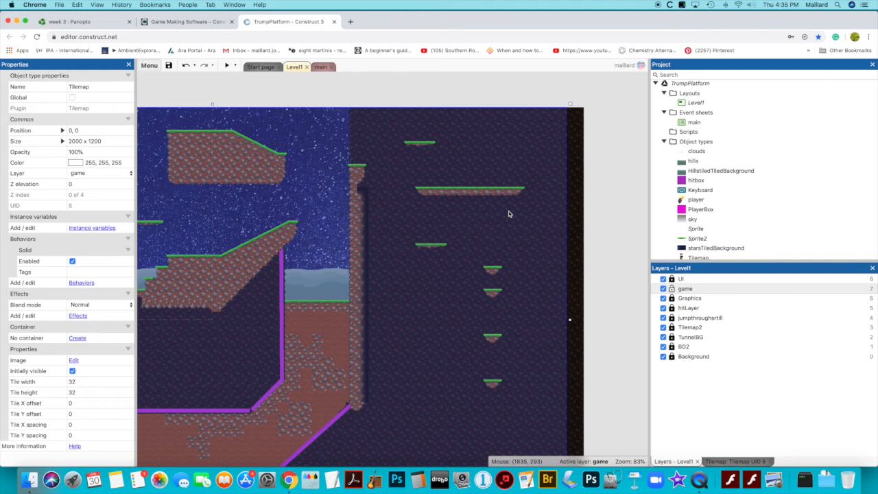
pyautogui.moveTo(472, 225); pyautogui.dragTo(445, 315)
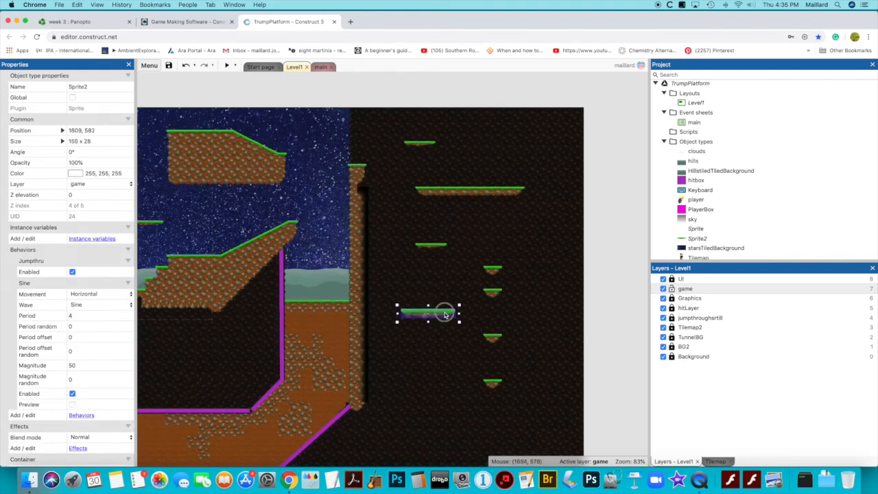
# Insert a new sprite using movePlatTwo.png on the game layer, enlarged to about 96 x 38 and placed at about 428, 401
pyautogui.hscroll(-10, 464, 265)
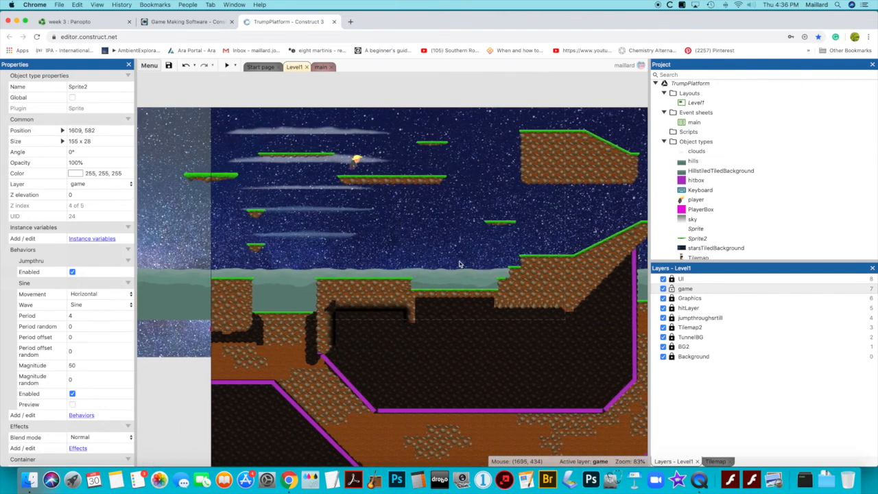
pyautogui.hscroll(-2, 459, 264)
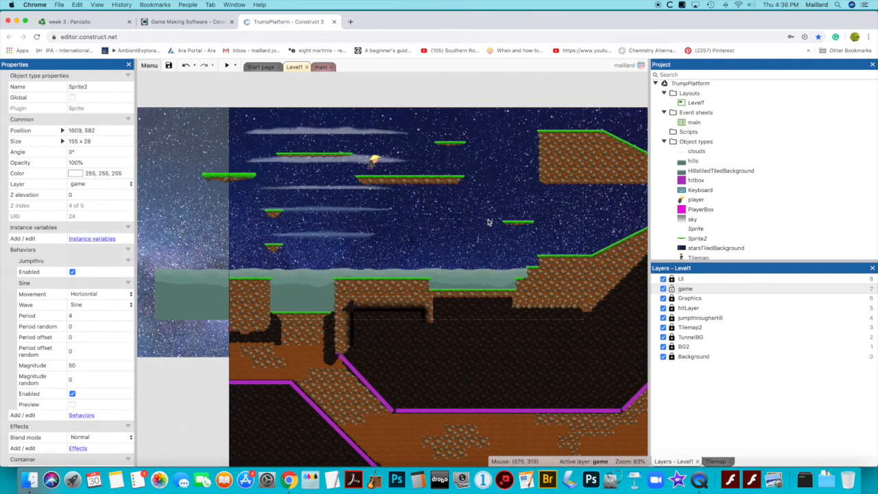
pyautogui.rightClick(424, 225)
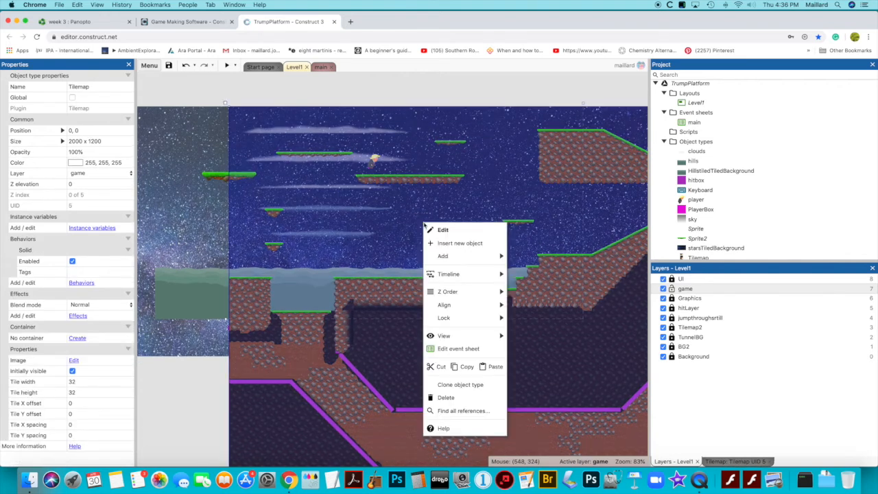
pyautogui.click(474, 243)
pyautogui.scroll(-5, 453, 223)
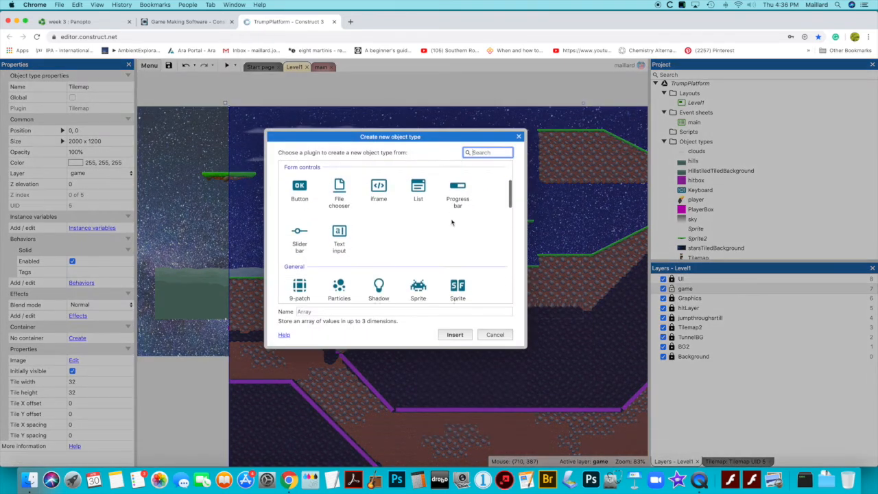
pyautogui.doubleClick(415, 239)
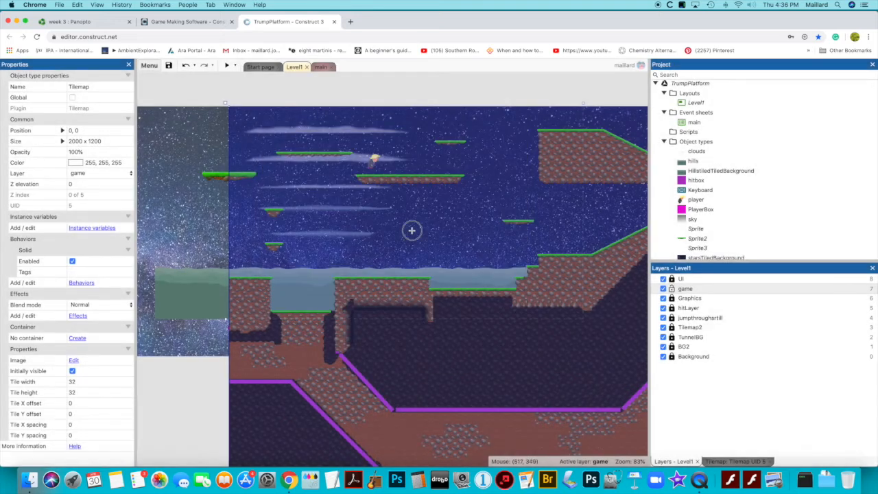
pyautogui.click(412, 233)
pyautogui.click(164, 79)
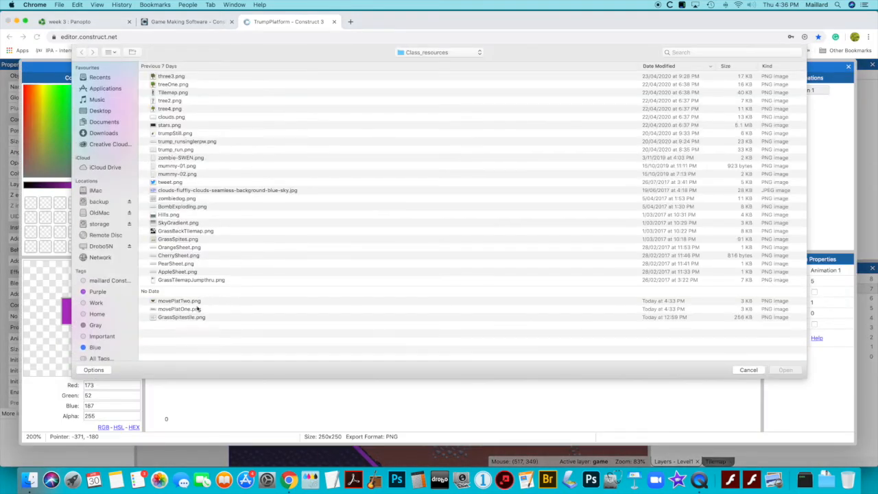
pyautogui.doubleClick(183, 304)
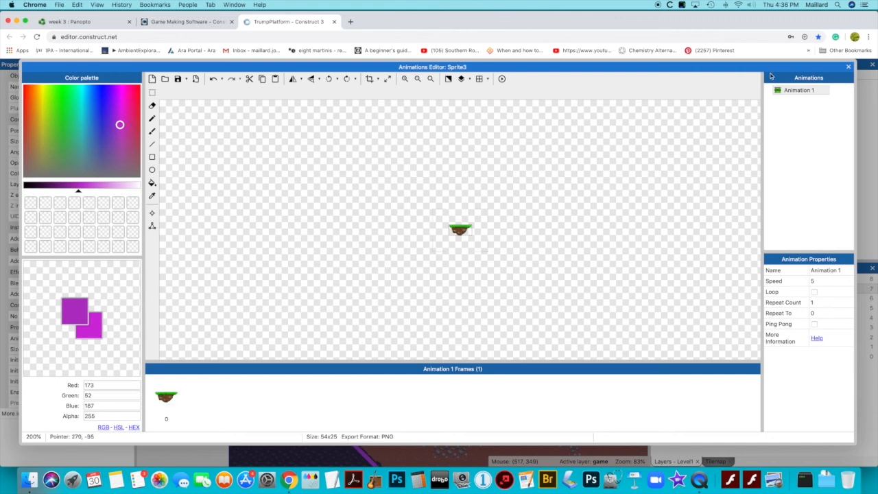
pyautogui.click(847, 68)
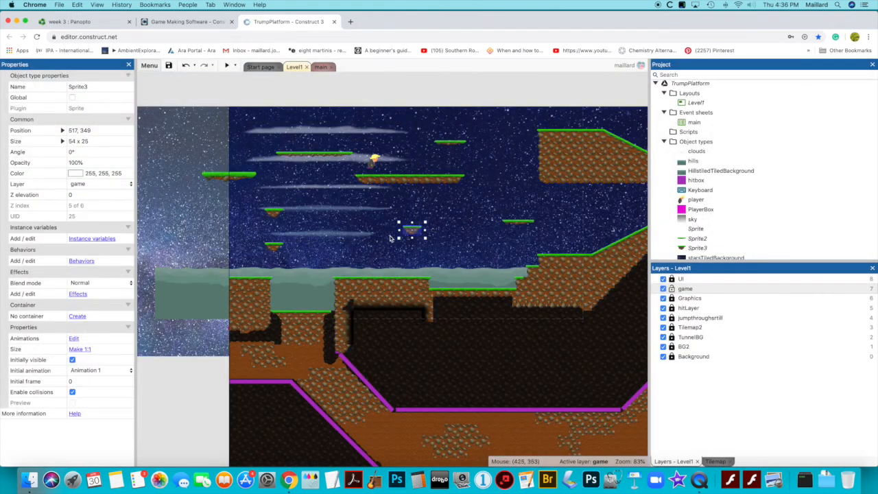
pyautogui.moveTo(426, 231); pyautogui.dragTo(387, 251)
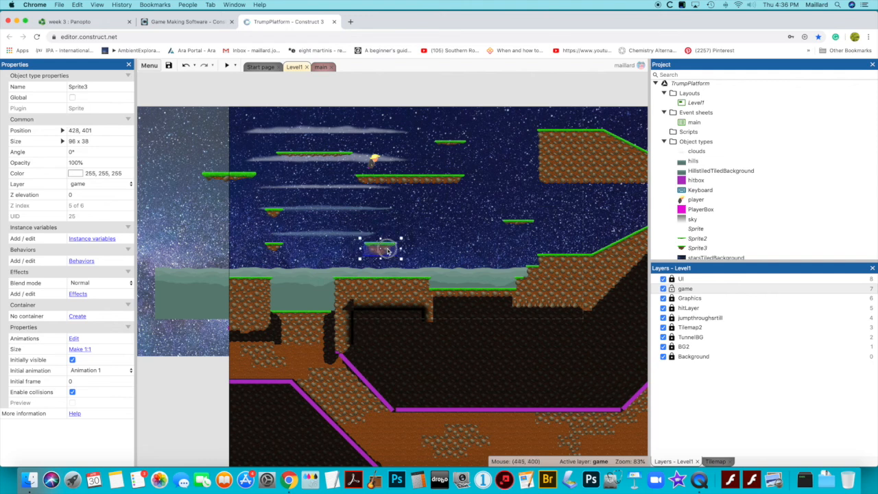
# Add the Jump-thru and Sine behaviors to the small platform sprite
pyautogui.click(82, 262)
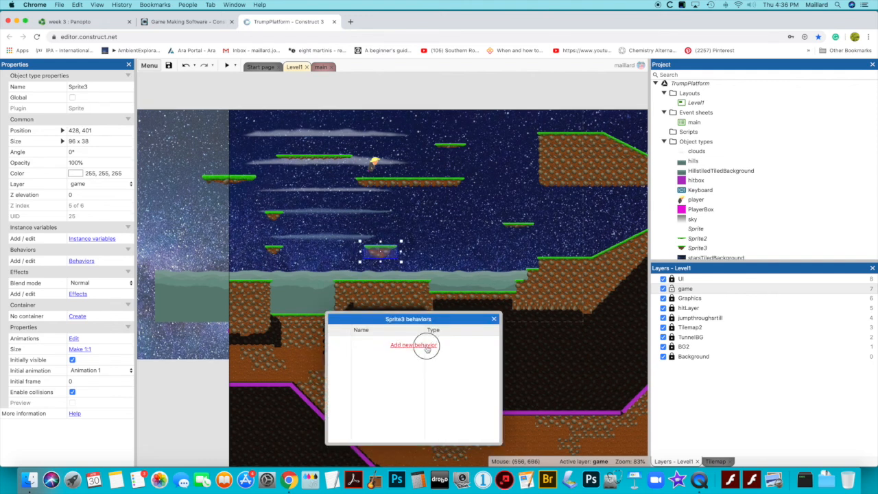
pyautogui.click(425, 345)
pyautogui.doubleClick(349, 216)
pyautogui.click(409, 366)
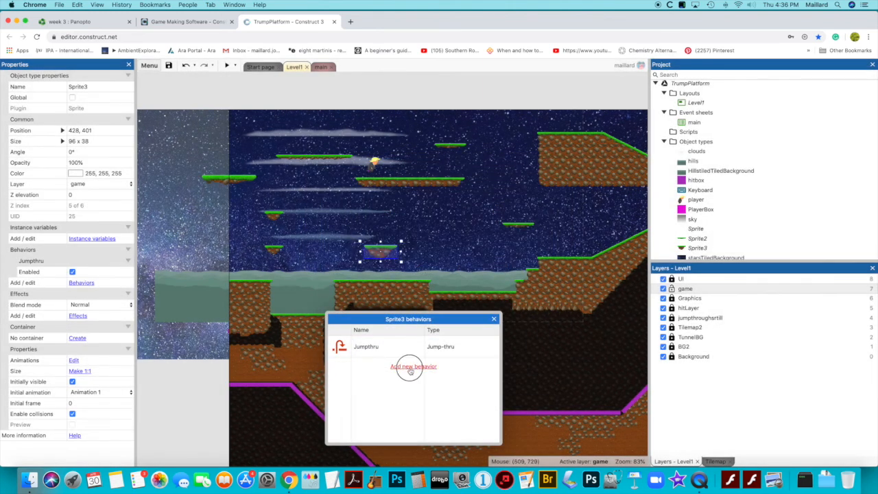
pyautogui.scroll(-5, 375, 282)
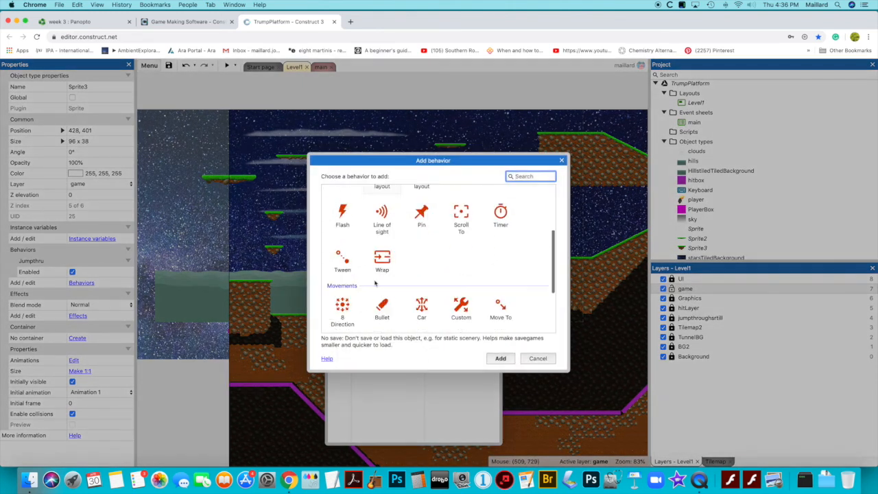
pyautogui.doubleClick(344, 305)
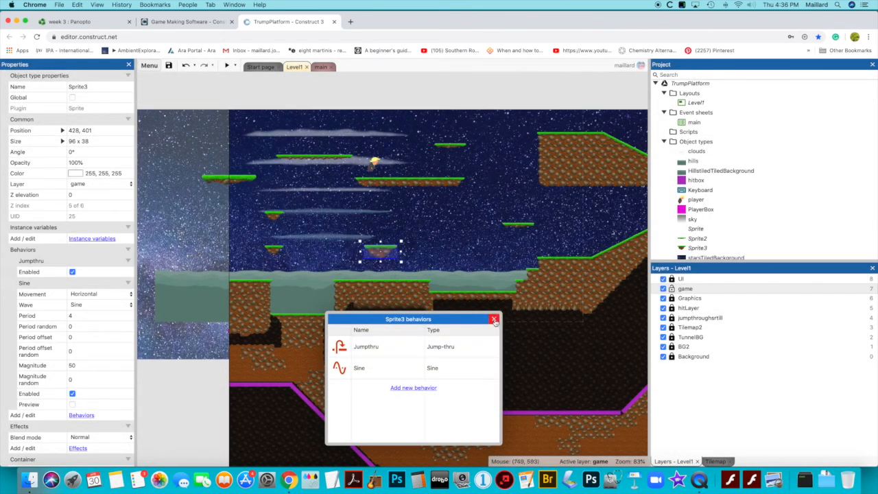
pyautogui.click(494, 320)
# Set the small platform's Sine magnitude to 70 and period to 6, and save the project
pyautogui.scroll(-1, 78, 316)
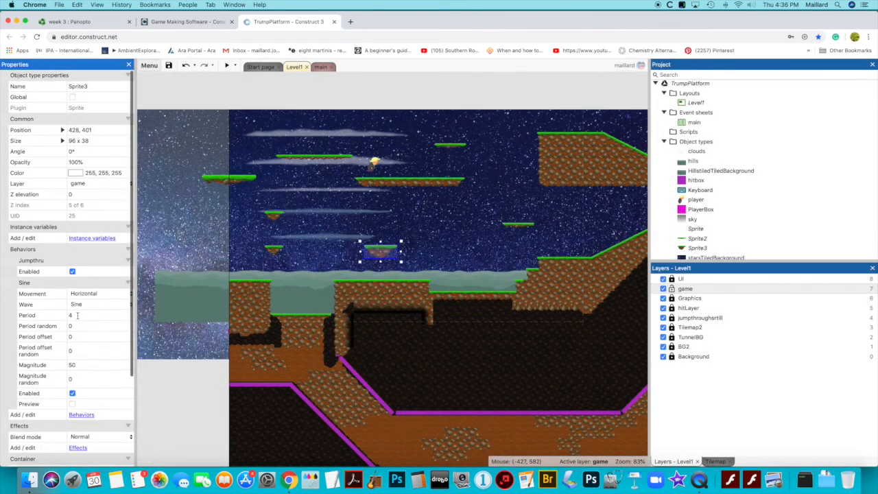
pyautogui.scroll(1, 82, 348)
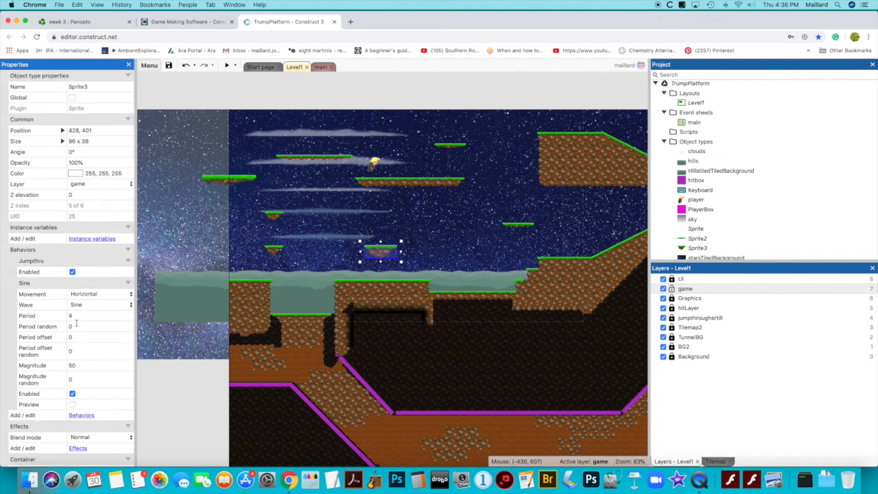
pyautogui.click(79, 365)
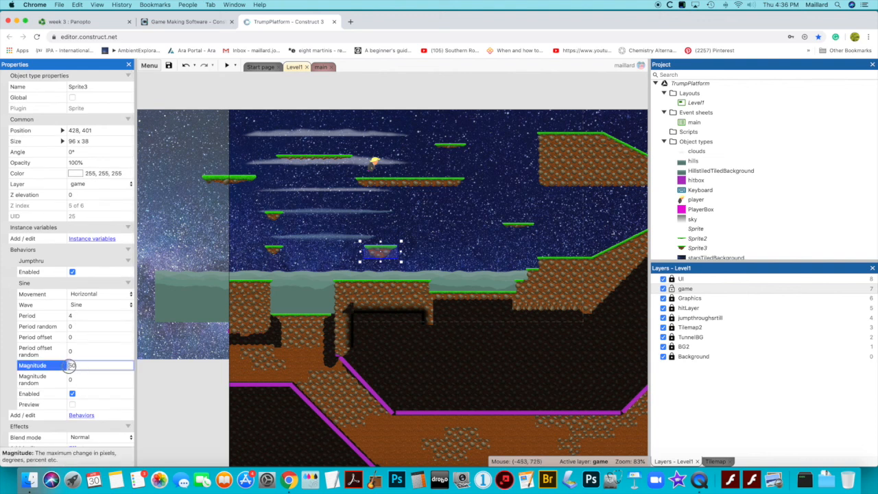
pyautogui.click(78, 314)
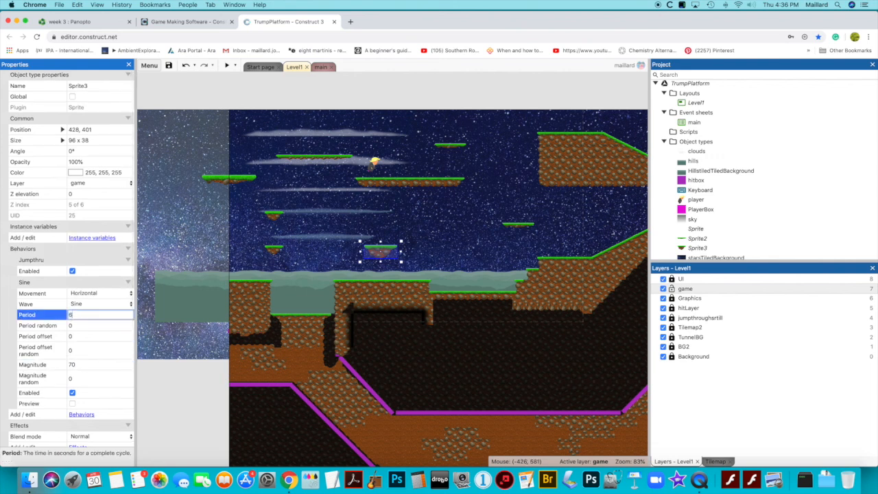
pyautogui.write('6')
pyautogui.click(169, 65)
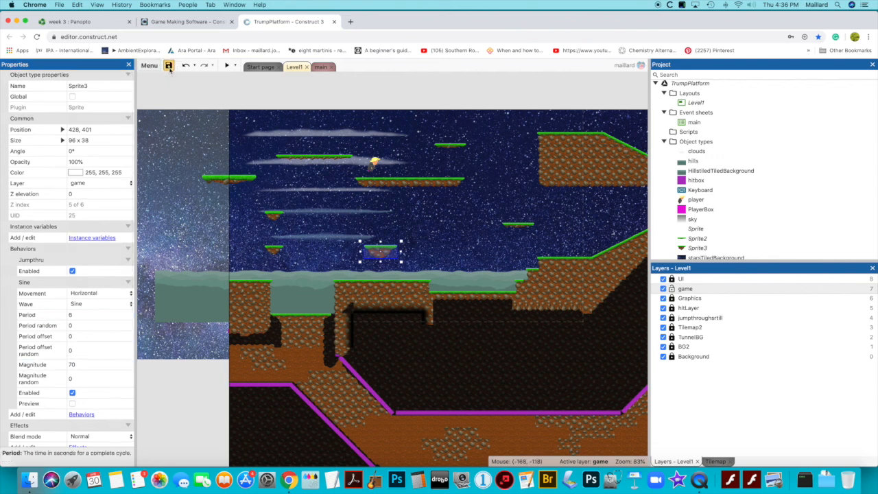
# Preview Level1 in an enlarged preview window to check how the small platform moves
pyautogui.hscroll(1, 218, 90)
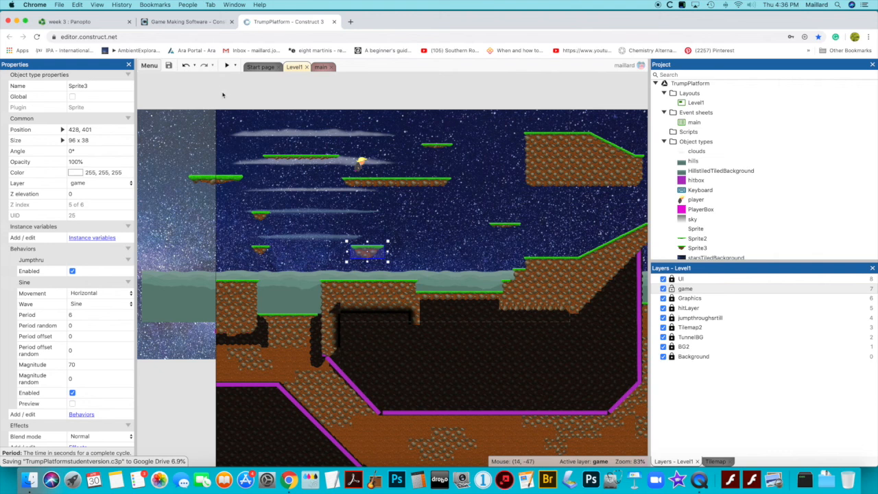
pyautogui.click(227, 66)
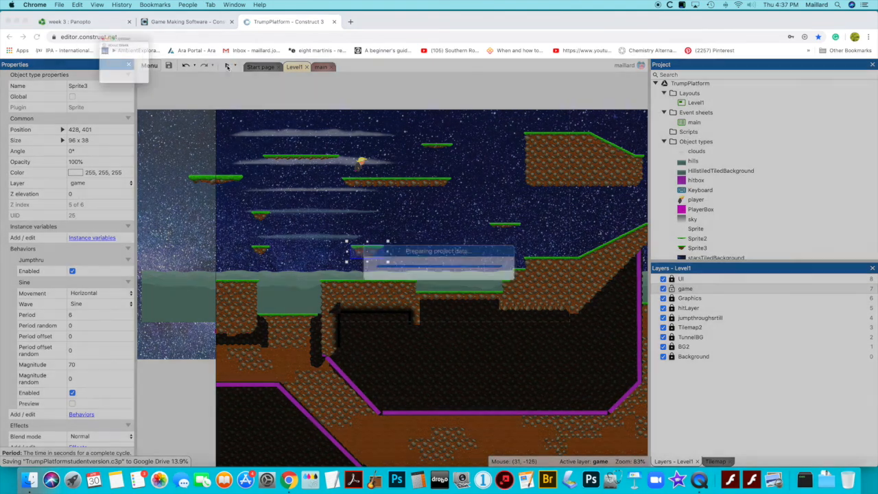
pyautogui.moveTo(279, 176); pyautogui.dragTo(564, 391)
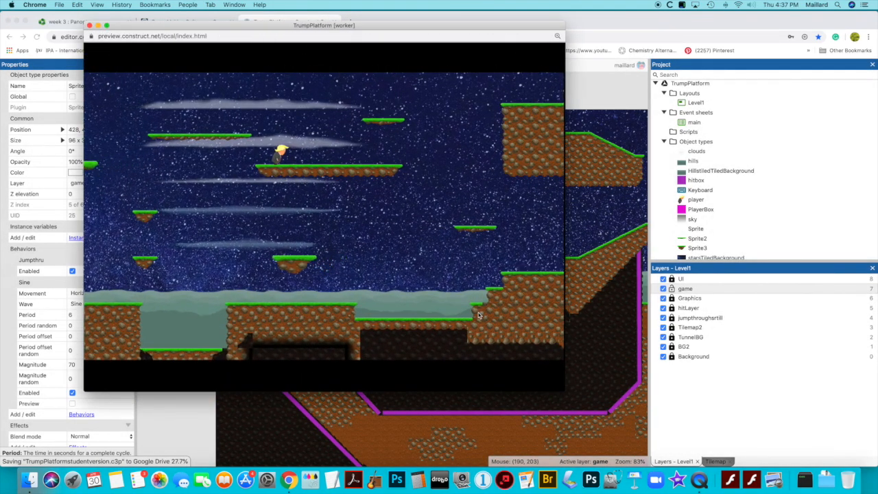